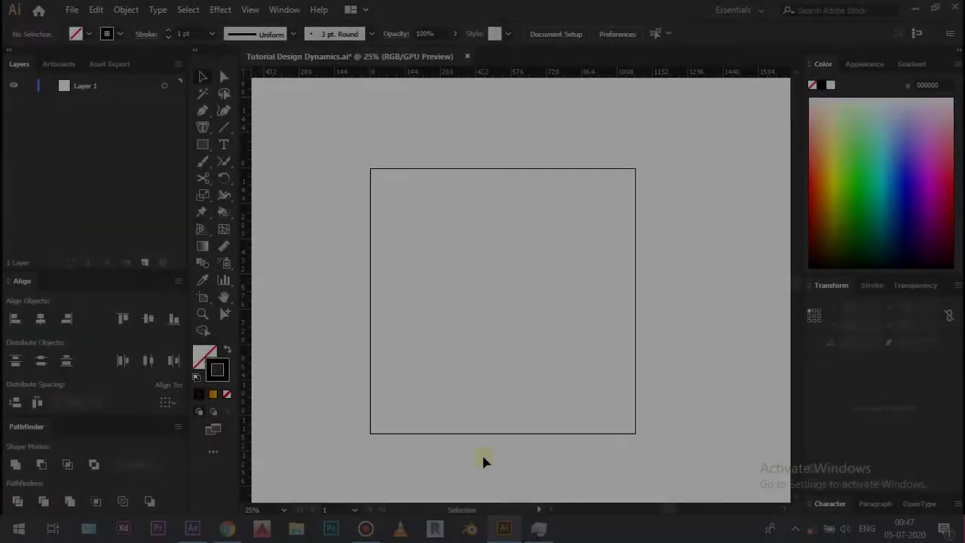
Draw a horizontal Pen path across the artboard's upper part, with a triangular peak about 64 pt high right of centre
{"action": "key", "text": "p"}
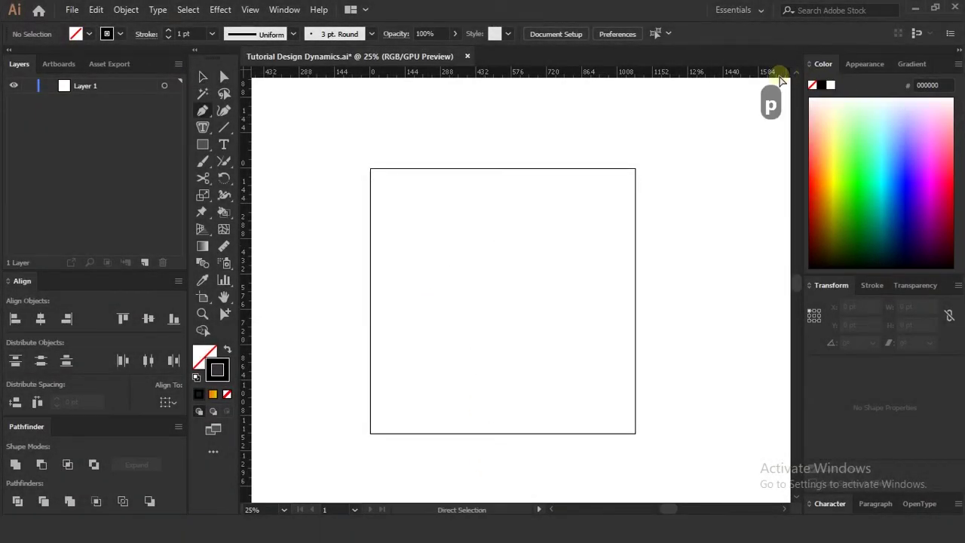
{"action": "left_click", "coordinate": [370, 221]}
{"action": "left_click", "coordinate": [512, 224]}
{"action": "scroll", "coordinate": [533, 208], "scroll_direction": "up", "scroll_amount": 3}
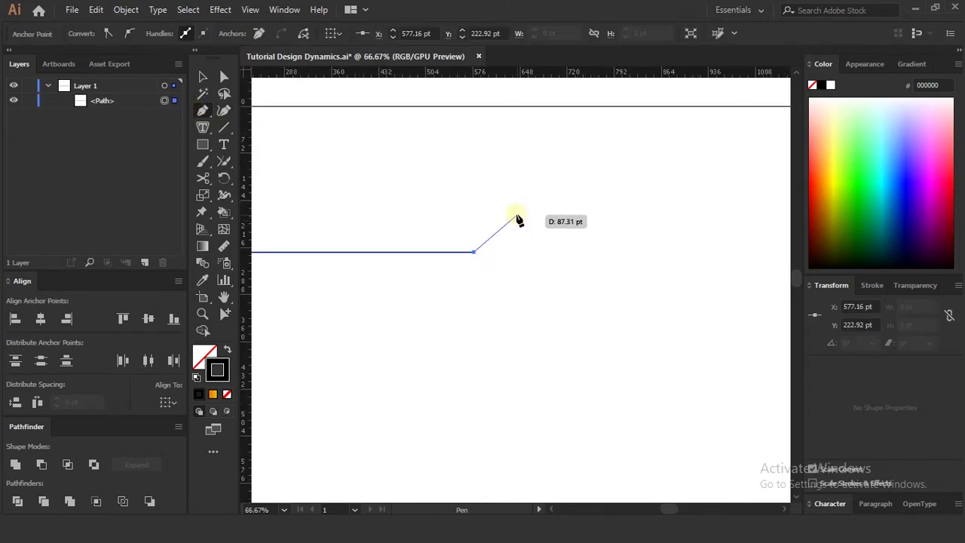
{"action": "left_click", "coordinate": [515, 210]}
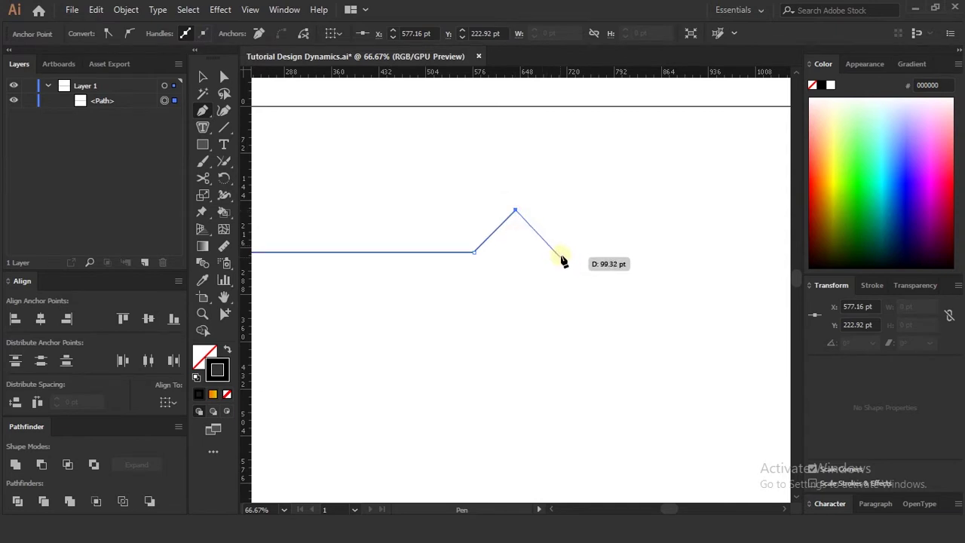
{"action": "left_click", "coordinate": [554, 252]}
{"action": "scroll", "coordinate": [558, 252], "scroll_direction": "down", "scroll_amount": 2}
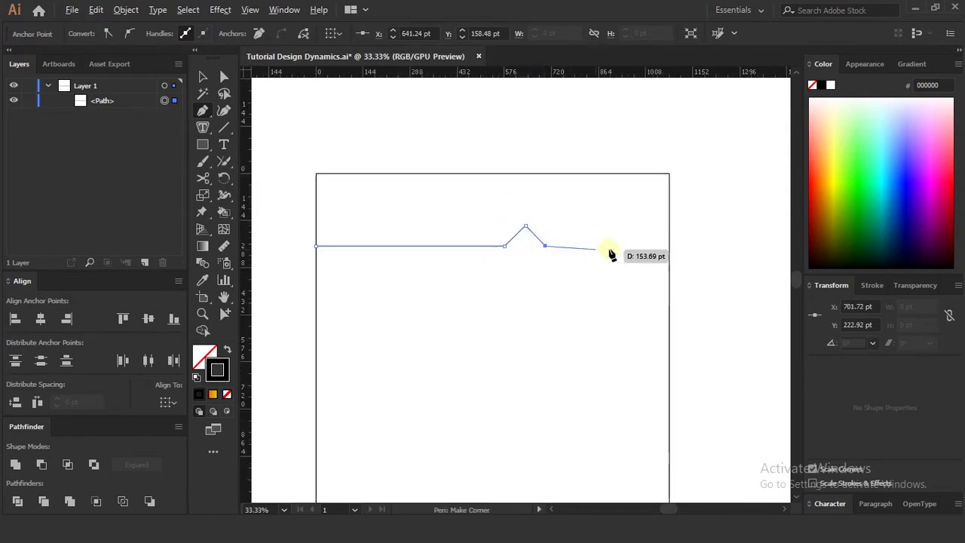
{"action": "left_click", "coordinate": [669, 247]}
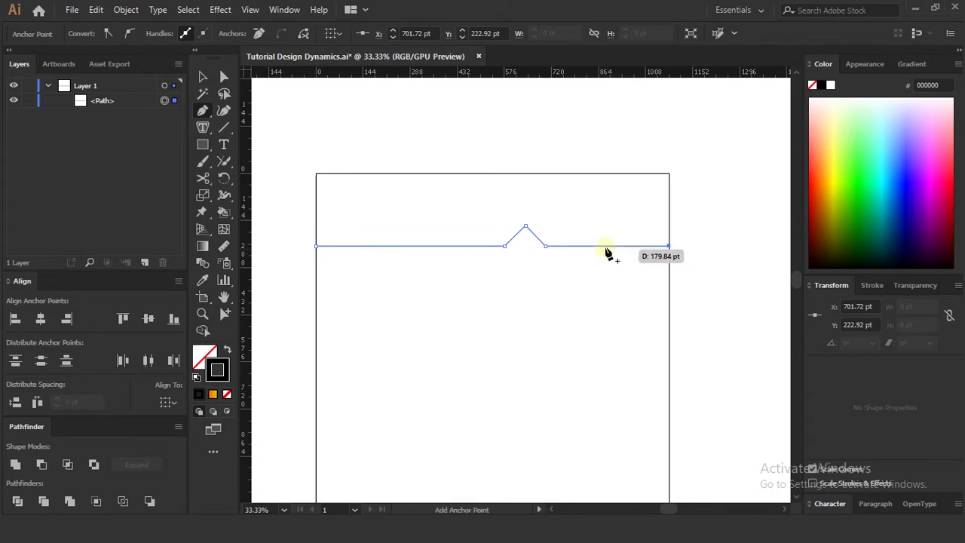
{"action": "key", "text": "Escape"}
{"action": "key", "text": "v"}
Round the corners of the path's triangular peak to a radius of about 39 pt to form a smooth hump
{"action": "scroll", "coordinate": [534, 233], "scroll_direction": "up", "scroll_amount": 3}
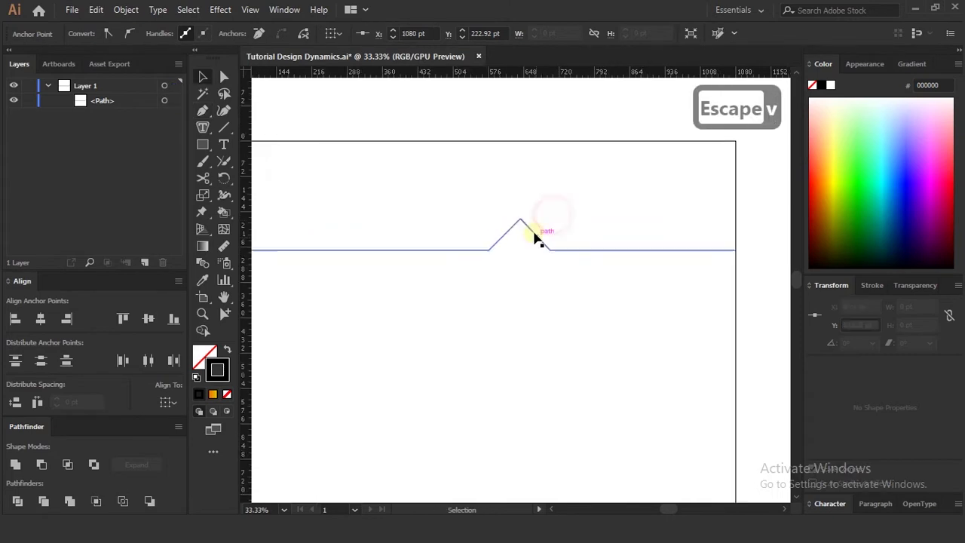
{"action": "key", "text": "a"}
{"action": "left_click_drag", "start_coordinate": [506, 219], "coordinate": [500, 260]}
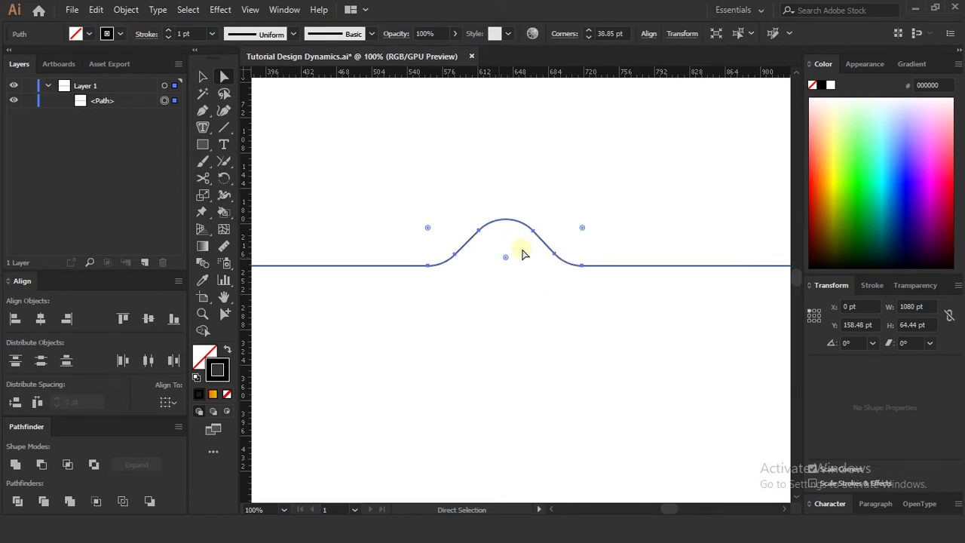
{"action": "key", "text": "v"}
{"action": "left_click", "coordinate": [634, 287]}
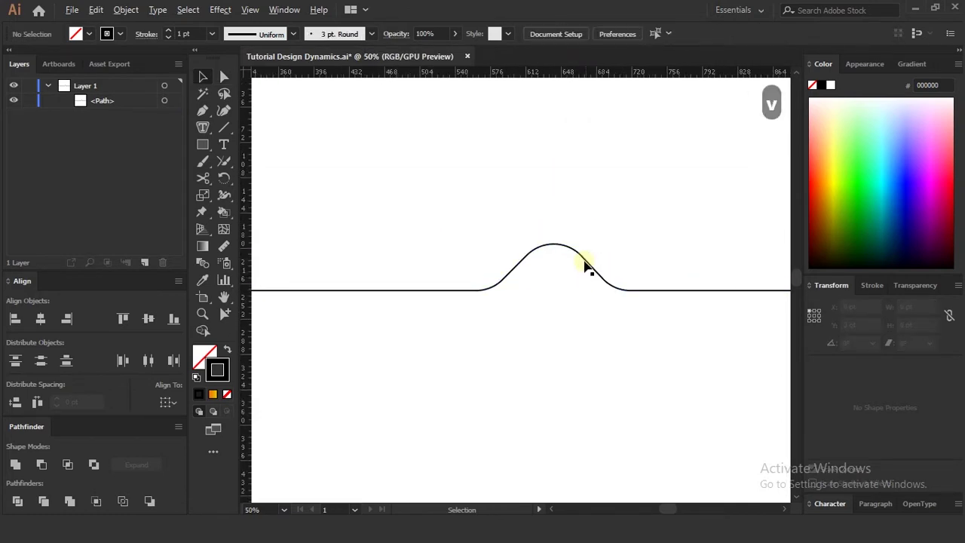
Duplicate the humped path about 31 pt straight below the original
{"action": "left_click_drag", "start_coordinate": [577, 258], "coordinate": [578, 288]}
{"action": "left_click", "coordinate": [577, 305]}
{"action": "scroll", "coordinate": [577, 305], "scroll_direction": "down", "scroll_amount": 2}
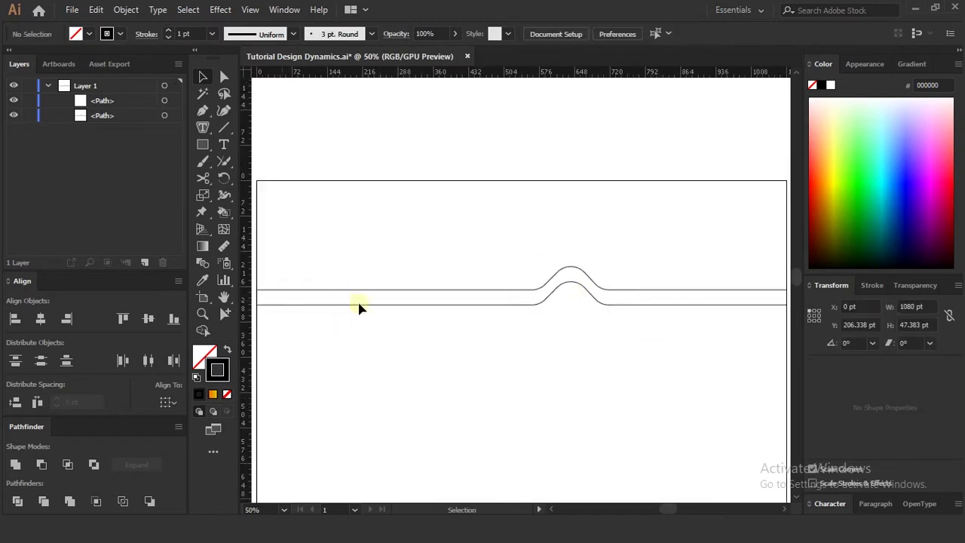
Shift the lower path about 16 pt left and 5 pt up so its hump is offset from the upper one
{"action": "scroll", "coordinate": [577, 279], "scroll_direction": "up", "scroll_amount": 3}
{"action": "left_click_drag", "start_coordinate": [576, 285], "coordinate": [550, 273]}
{"action": "left_click", "coordinate": [550, 288]}
{"action": "scroll", "coordinate": [551, 288], "scroll_direction": "up", "scroll_amount": 1}
{"action": "left_click", "coordinate": [494, 249]}
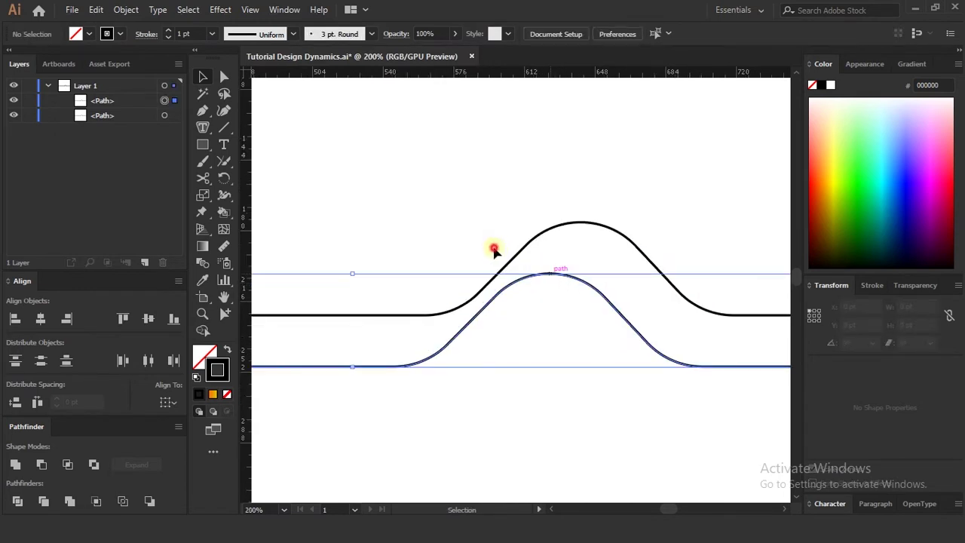
{"action": "scroll", "coordinate": [498, 260], "scroll_direction": "down", "scroll_amount": 4}
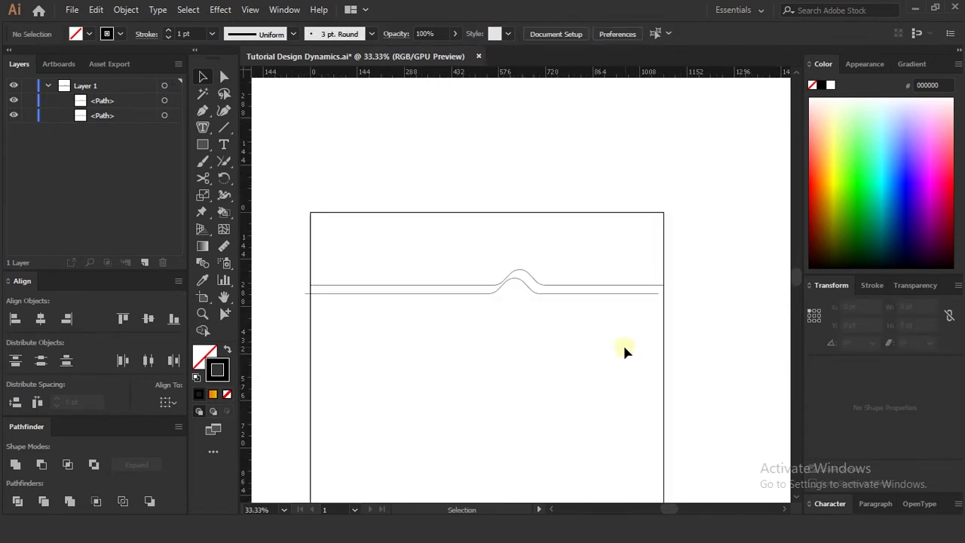
Extend the lower path's end point to the artboard's right edge, in line with the upper path's end
{"action": "scroll", "coordinate": [527, 290], "scroll_direction": "up", "scroll_amount": 1}
{"action": "key", "text": "a"}
{"action": "left_click_drag", "start_coordinate": [703, 261], "coordinate": [750, 317]}
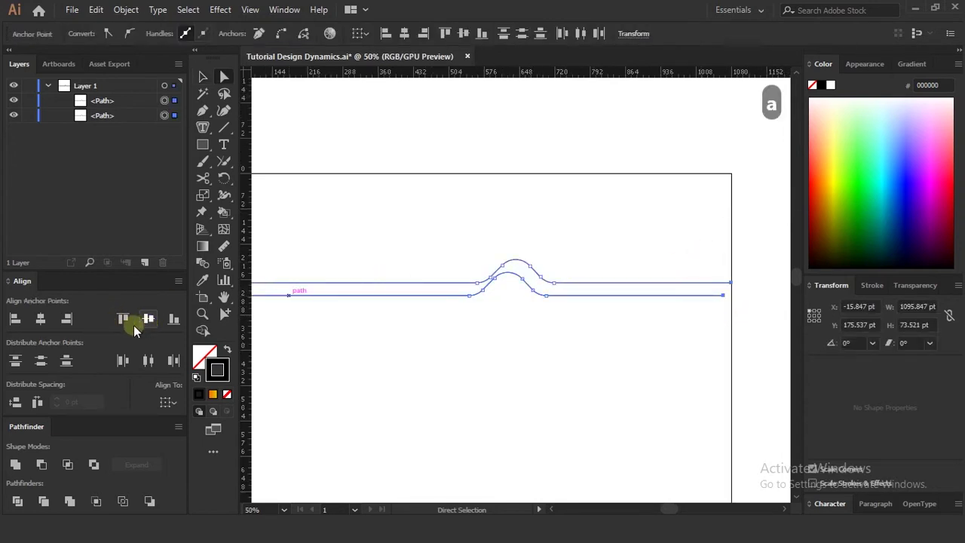
{"action": "scroll", "coordinate": [745, 285], "scroll_direction": "up", "scroll_amount": 2}
{"action": "left_click_drag", "start_coordinate": [709, 280], "coordinate": [717, 280]}
Align the left end points of both paths horizontally with each other and move them onto the artboard's left edge
{"action": "scroll", "coordinate": [736, 315], "scroll_direction": "down", "scroll_amount": 1}
{"action": "scroll", "coordinate": [741, 318], "scroll_direction": "down", "scroll_amount": 3}
{"action": "scroll", "coordinate": [412, 304], "scroll_direction": "up", "scroll_amount": 2}
{"action": "left_click_drag", "start_coordinate": [306, 294], "coordinate": [352, 341]}
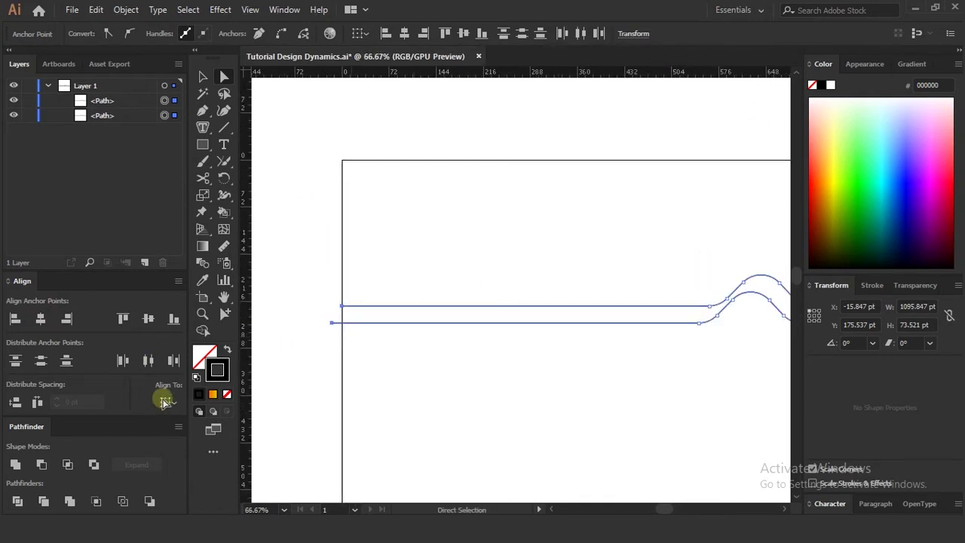
{"action": "left_click", "coordinate": [41, 319]}
{"action": "left_click_drag", "start_coordinate": [340, 312], "coordinate": [340, 312]}
{"action": "left_click", "coordinate": [383, 276]}
Reduce the corner rounding of the humps on both paths slightly, to about 34 pt
{"action": "scroll", "coordinate": [374, 319], "scroll_direction": "down", "scroll_amount": 2}
{"action": "scroll", "coordinate": [593, 302], "scroll_direction": "up", "scroll_amount": 3}
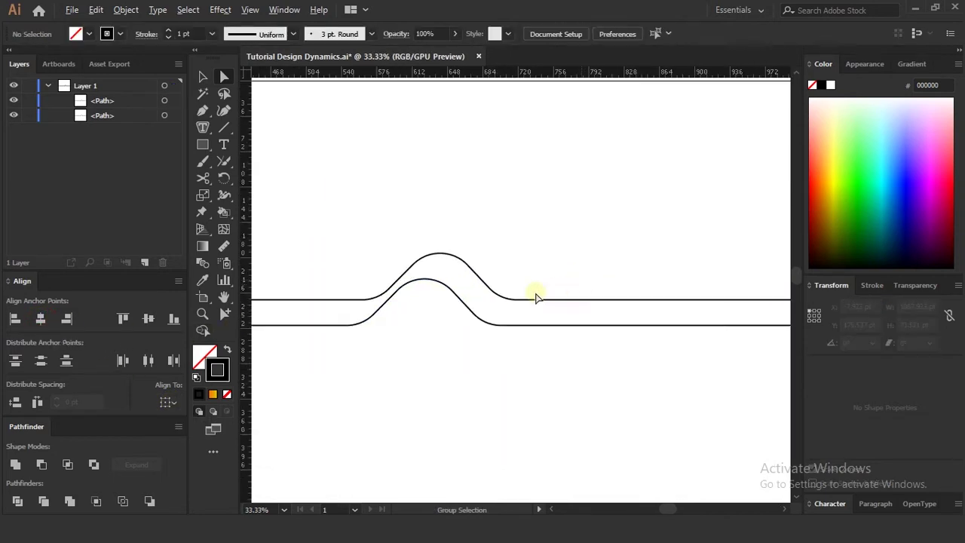
{"action": "key", "text": "v"}
{"action": "left_click_drag", "start_coordinate": [482, 236], "coordinate": [442, 282]}
{"action": "key", "text": "a"}
{"action": "left_click", "coordinate": [528, 229]}
{"action": "scroll", "coordinate": [527, 228], "scroll_direction": "down", "scroll_amount": 1}
Select both humped paths and make a blend between them
{"action": "key", "text": "v"}
{"action": "left_click_drag", "start_coordinate": [517, 232], "coordinate": [463, 321]}
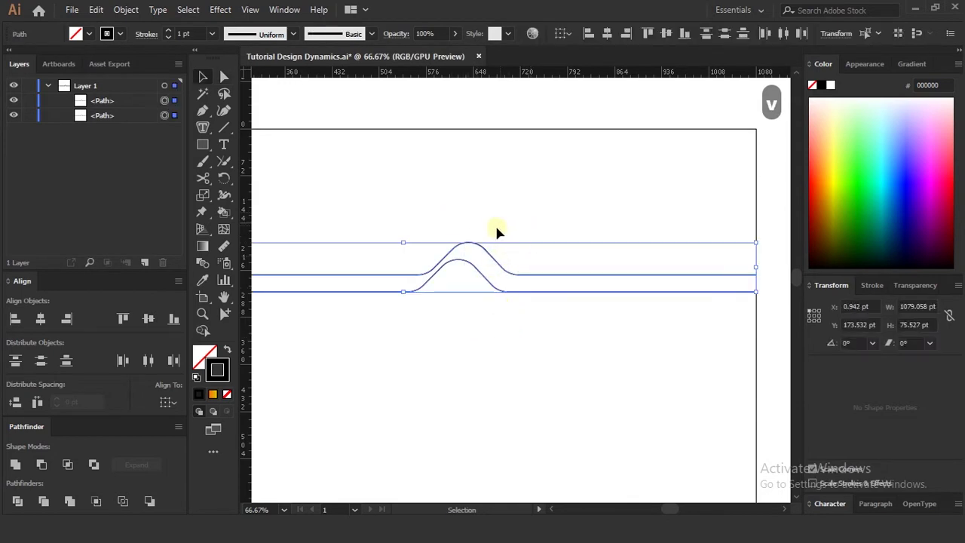
{"action": "left_click", "coordinate": [126, 12]}
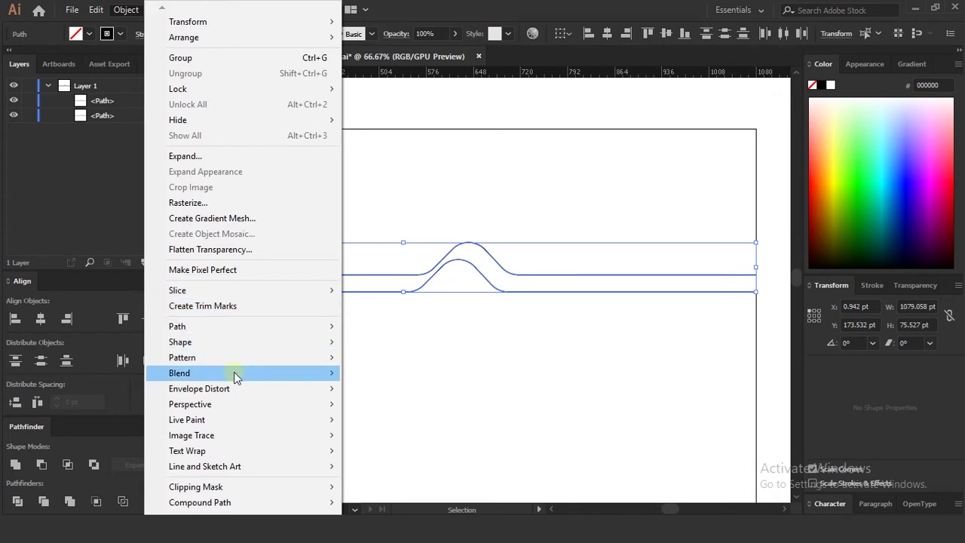
{"action": "mouse_move", "coordinate": [273, 377]}
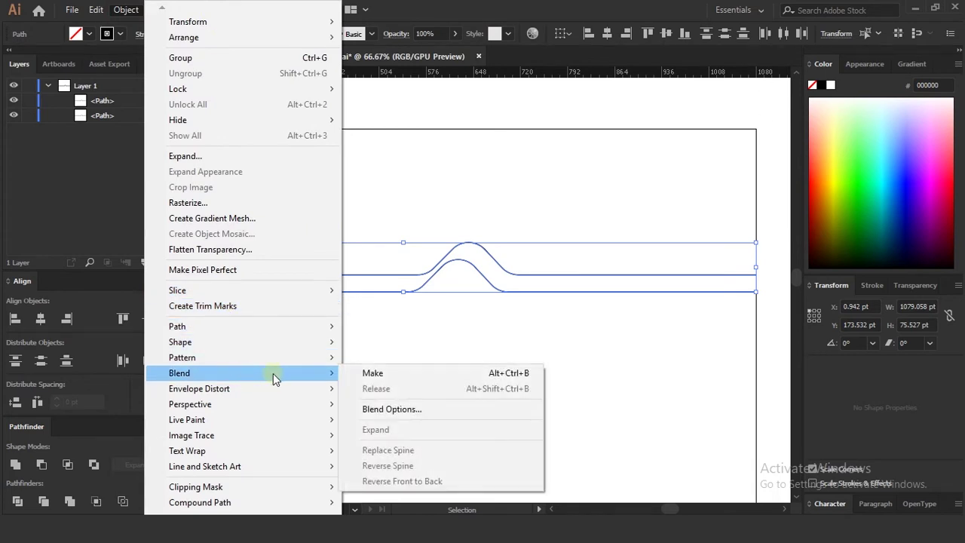
{"action": "left_click", "coordinate": [417, 372]}
{"action": "left_click", "coordinate": [496, 335]}
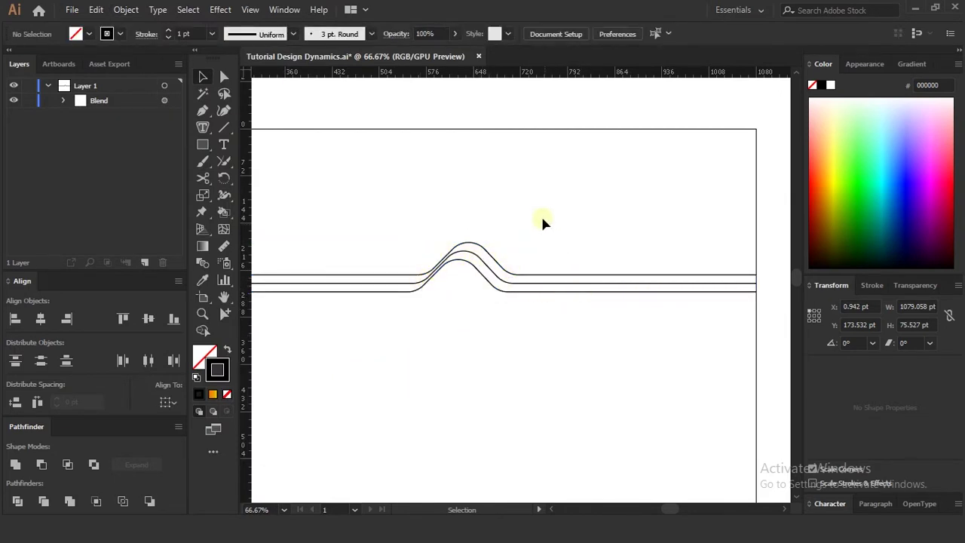
Change the blend's spacing to Specified Steps with the preview turned on
{"action": "left_click_drag", "start_coordinate": [533, 320], "coordinate": [530, 320]}
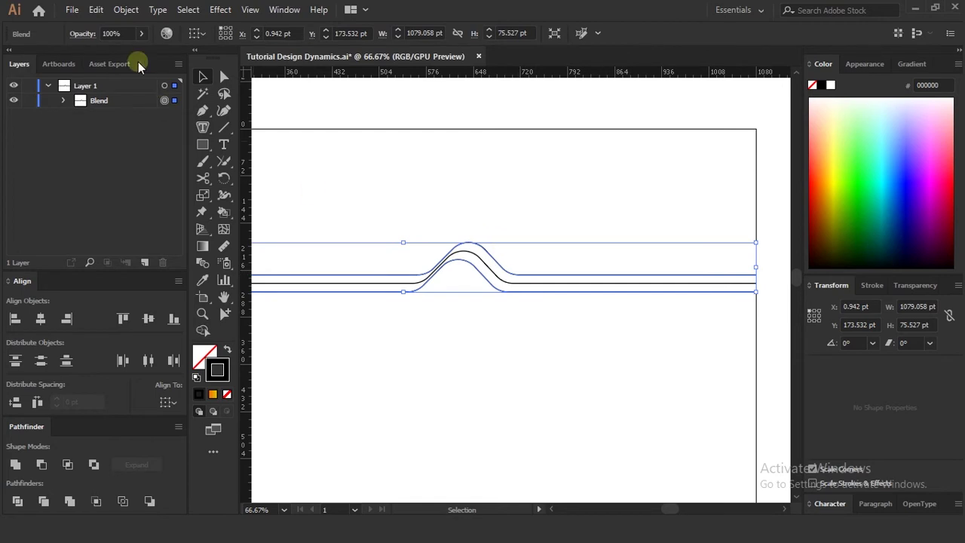
{"action": "left_click", "coordinate": [124, 10]}
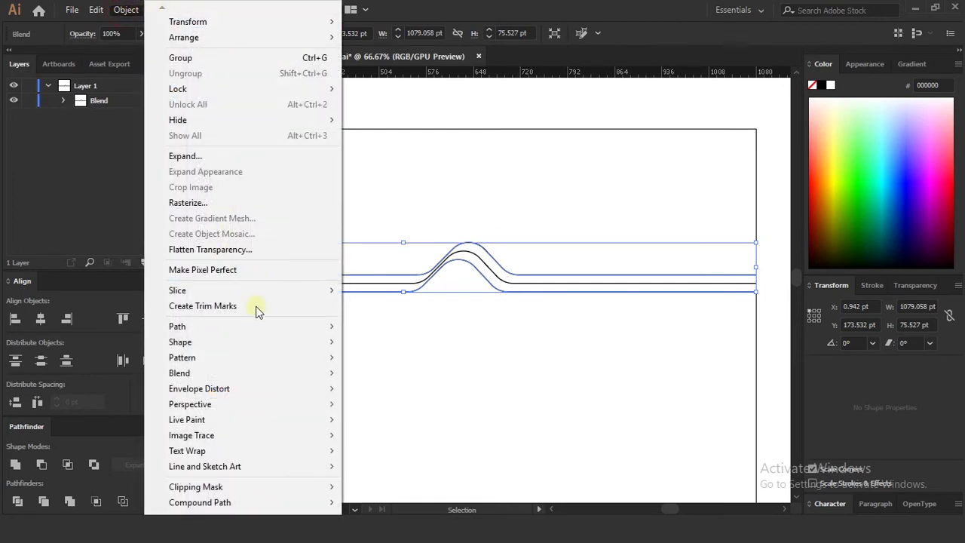
{"action": "mouse_move", "coordinate": [228, 373]}
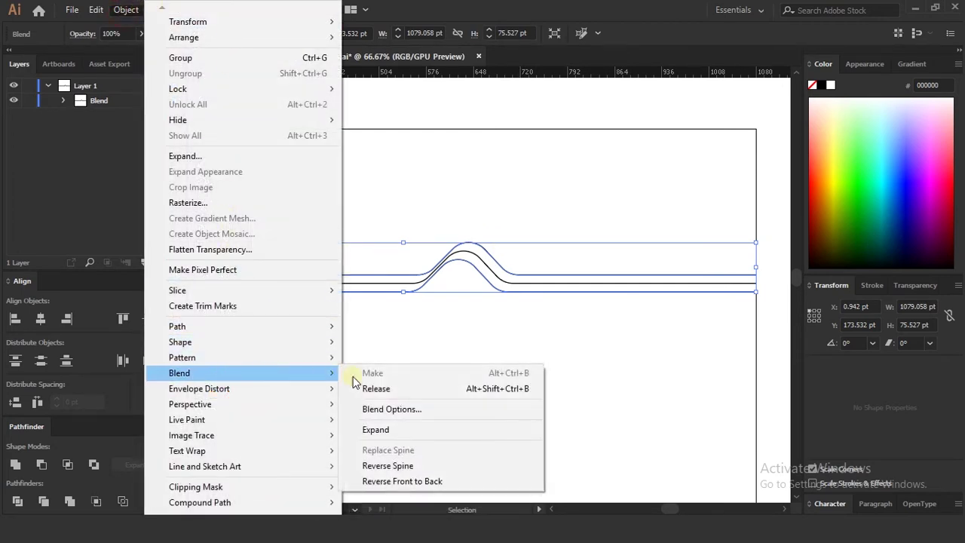
{"action": "left_click", "coordinate": [434, 410]}
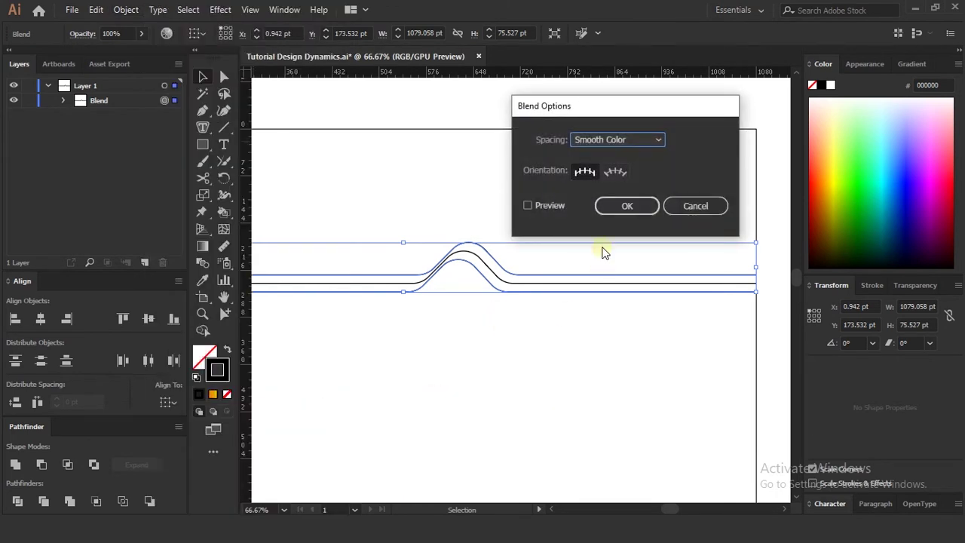
{"action": "left_click", "coordinate": [546, 204]}
{"action": "left_click", "coordinate": [621, 144]}
{"action": "left_click", "coordinate": [612, 170]}
{"action": "left_click_drag", "start_coordinate": [605, 113], "coordinate": [616, 111]}
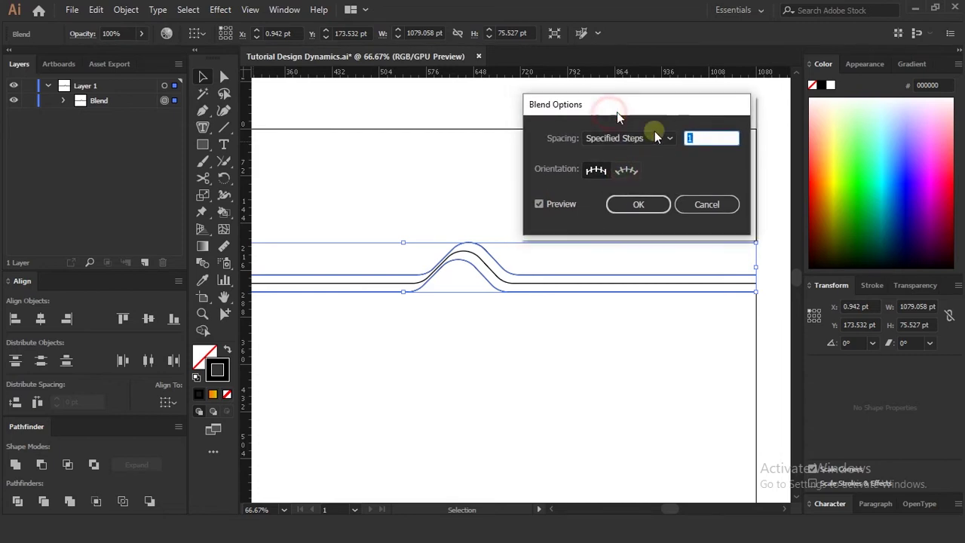
Set the blend's specified steps to 100 and apply the options
{"action": "key", "text": "Up"}
{"action": "key", "text": "Up"}
{"action": "key", "text": "Up"}
{"action": "key", "text": "Up"}
{"action": "key", "text": "Up"}
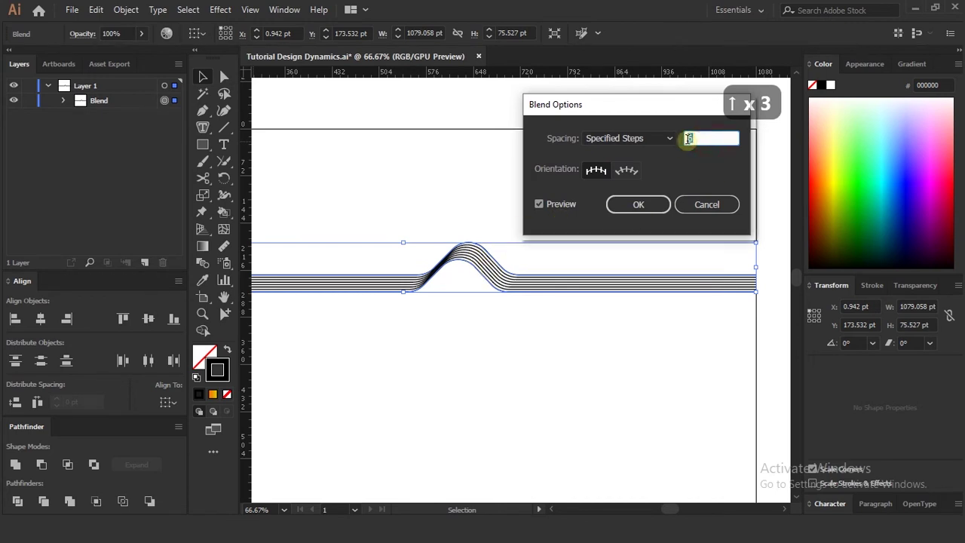
{"action": "type", "text": "100"}
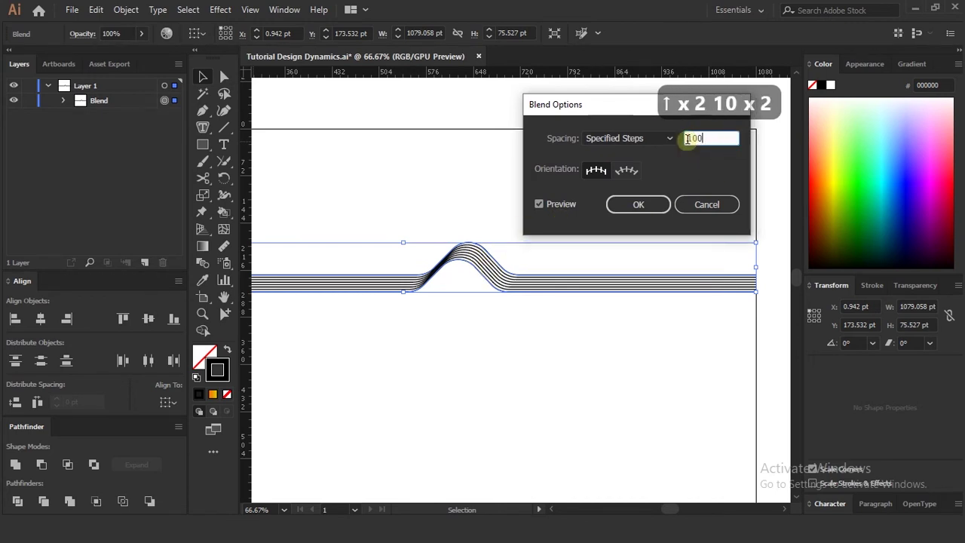
{"action": "key", "text": "Return"}
{"action": "left_click", "coordinate": [487, 388]}
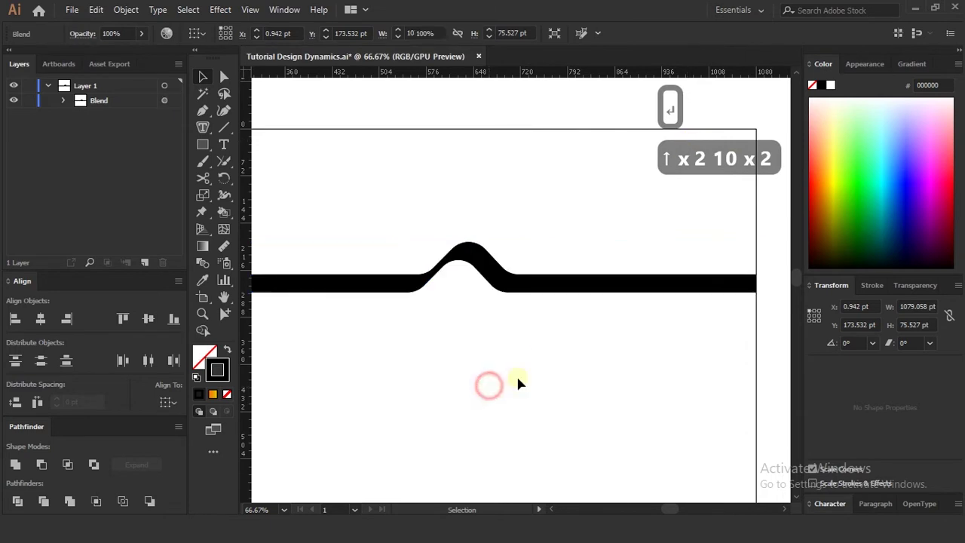
Move only the hump's anchor points in the blended band about 48 pt to the right
{"action": "scroll", "coordinate": [549, 331], "scroll_direction": "down", "scroll_amount": 2}
{"action": "left_click", "coordinate": [570, 382]}
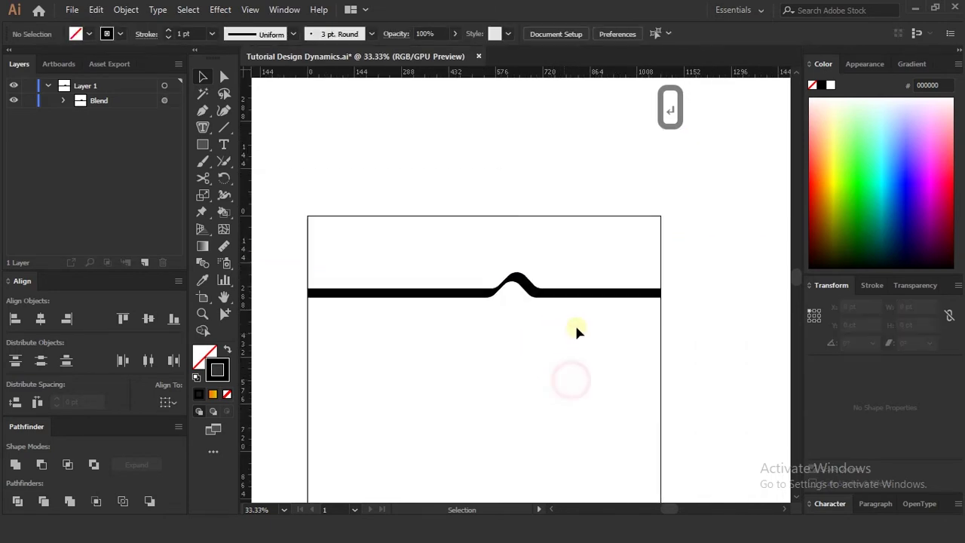
{"action": "key", "text": "a"}
{"action": "left_click_drag", "start_coordinate": [474, 263], "coordinate": [577, 295]}
{"action": "scroll", "coordinate": [543, 301], "scroll_direction": "up", "scroll_amount": 2}
{"action": "left_click", "coordinate": [607, 244]}
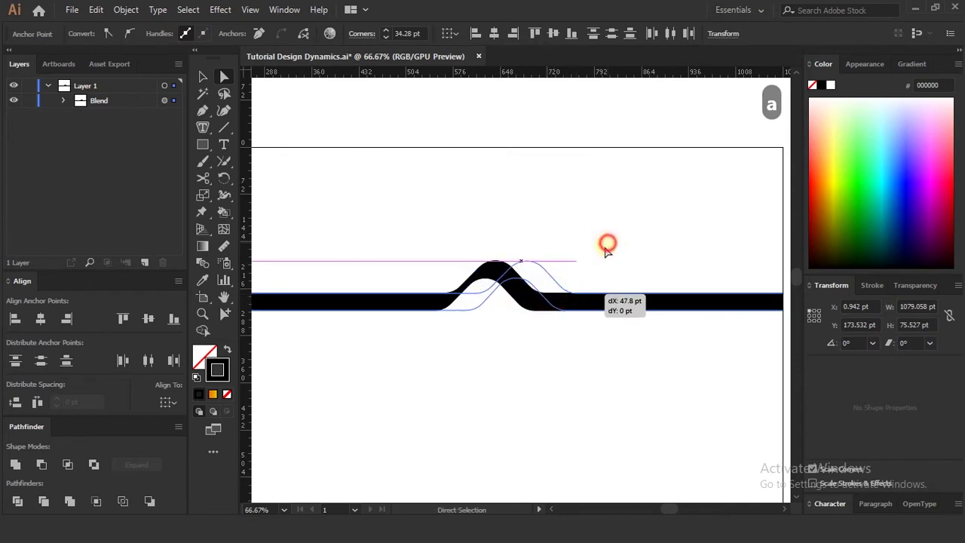
{"action": "scroll", "coordinate": [591, 325], "scroll_direction": "down", "scroll_amount": 2}
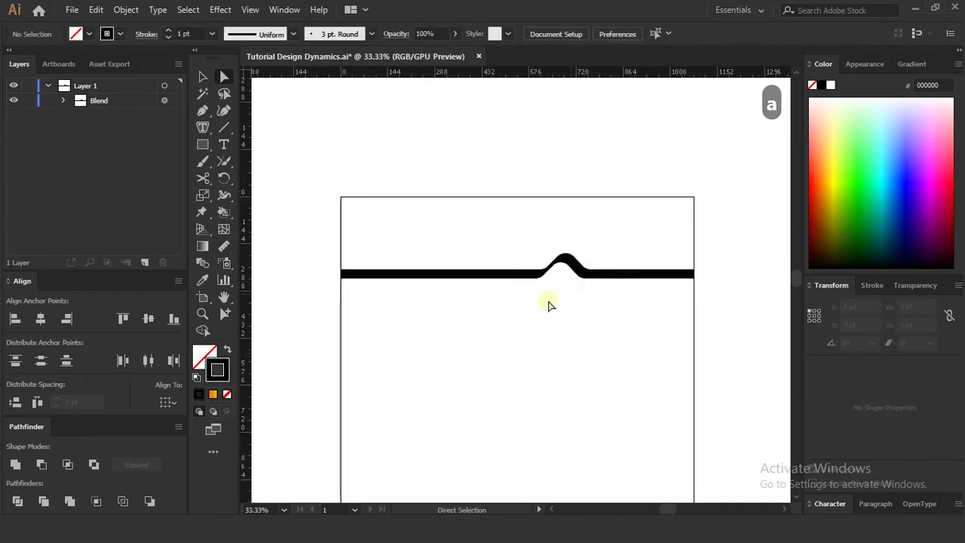
Duplicate the blended band about 39 pt to the left and 59 pt below the original
{"action": "left_click", "coordinate": [575, 267]}
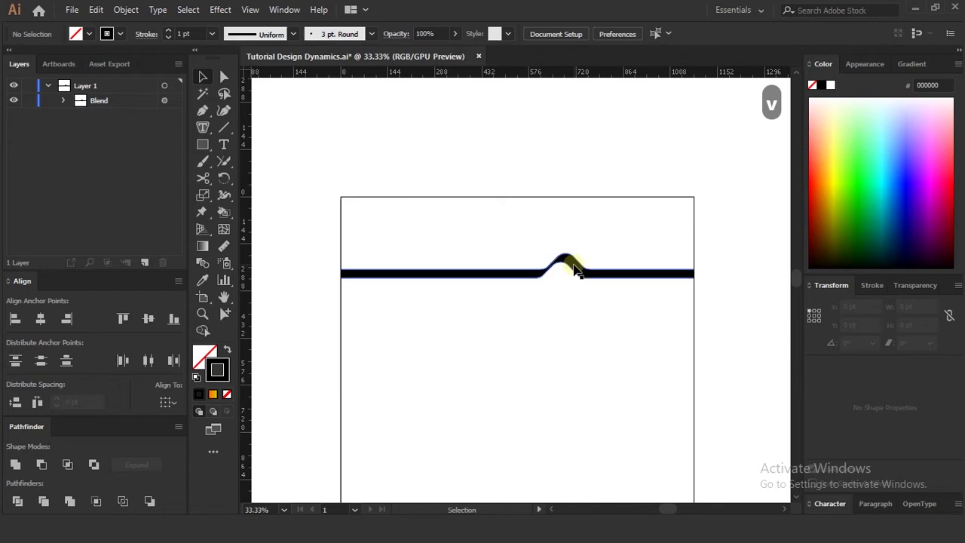
{"action": "scroll", "coordinate": [573, 269], "scroll_direction": "up", "scroll_amount": 2}
{"action": "left_click_drag", "start_coordinate": [572, 269], "coordinate": [542, 303]}
{"action": "scroll", "coordinate": [542, 300], "scroll_direction": "down", "scroll_amount": 2}
{"action": "left_click", "coordinate": [550, 338]}
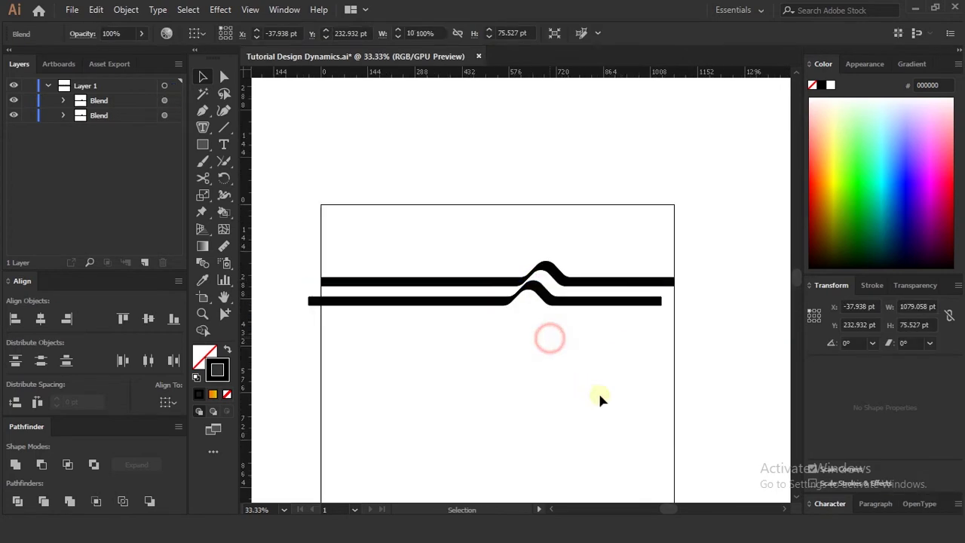
Repeat the offset duplication three more times to build a diagonal stack of five bands
{"action": "left_click", "coordinate": [565, 312]}
{"action": "key", "text": "ctrl+d"}
{"action": "key", "text": "ctrl+d"}
{"action": "key", "text": "ctrl+d"}
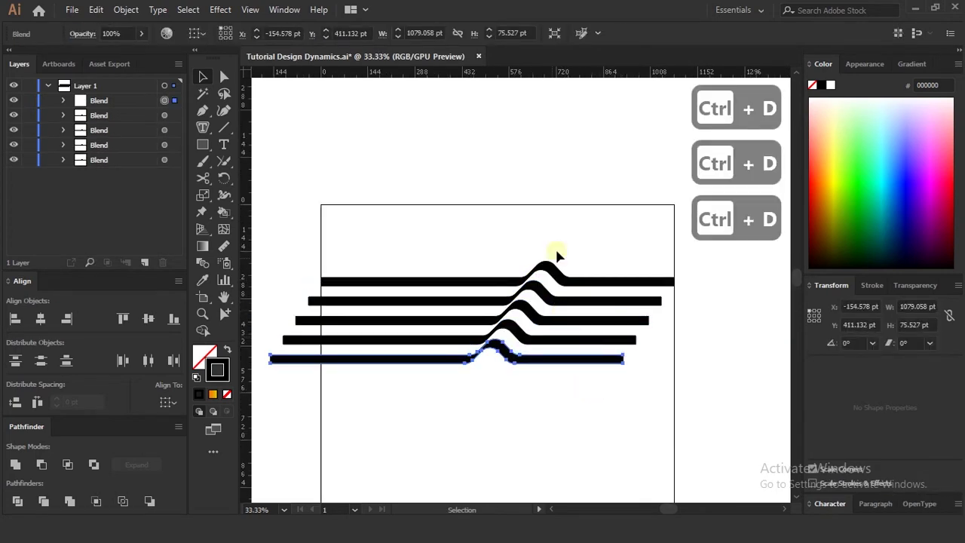
{"action": "left_click", "coordinate": [567, 230]}
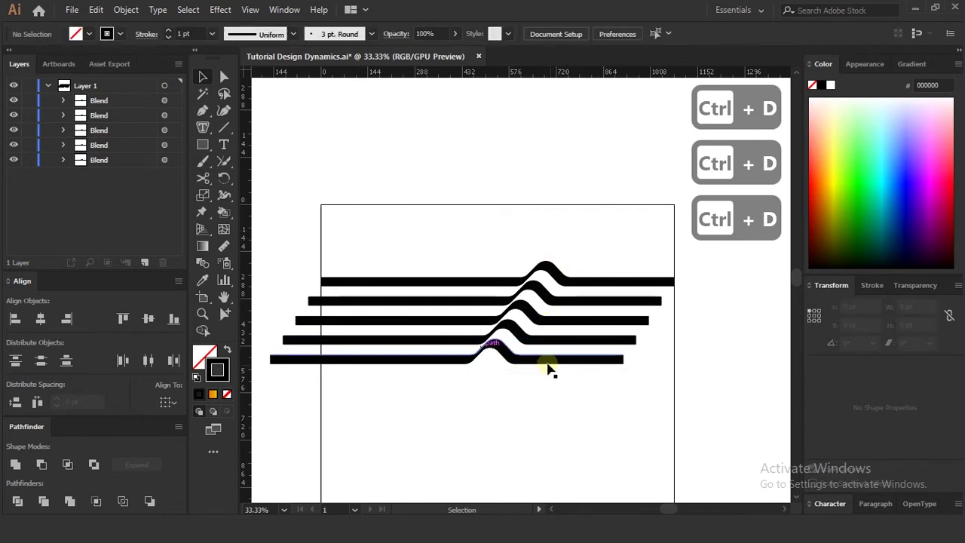
Isolate the lowest band's blend and move its lower path slightly to the right so the hump stands more upright
{"action": "scroll", "coordinate": [454, 349], "scroll_direction": "up", "scroll_amount": 3}
{"action": "double_click", "coordinate": [489, 331]}
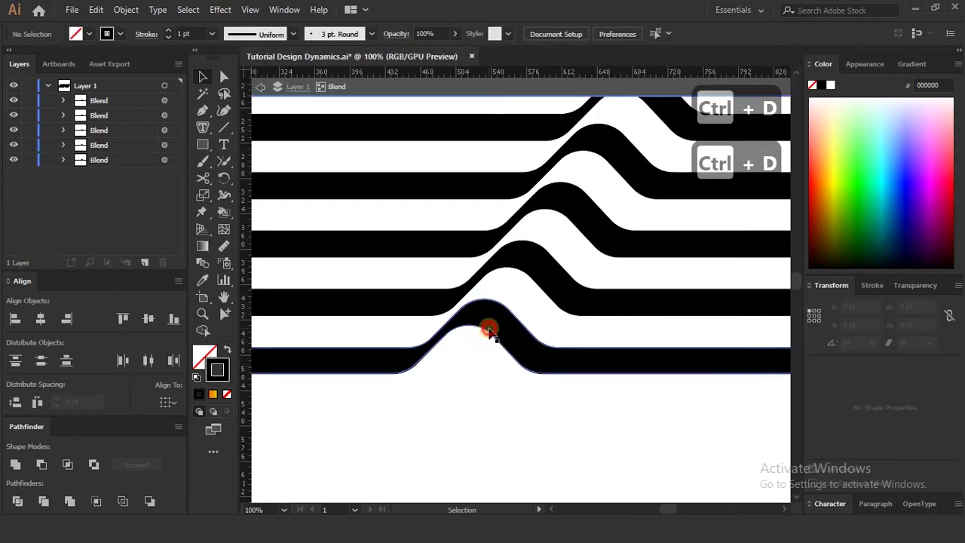
{"action": "scroll", "coordinate": [488, 330], "scroll_direction": "up", "scroll_amount": 2}
{"action": "left_click", "coordinate": [486, 328]}
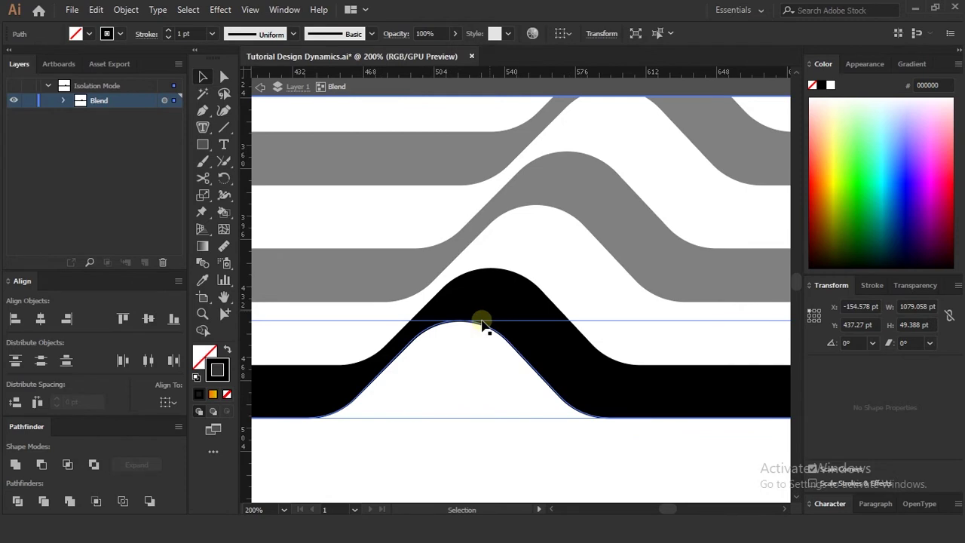
{"action": "left_click_drag", "start_coordinate": [480, 326], "coordinate": [512, 333]}
{"action": "scroll", "coordinate": [510, 329], "scroll_direction": "up", "scroll_amount": 1}
{"action": "left_click", "coordinate": [502, 381]}
{"action": "scroll", "coordinate": [474, 310], "scroll_direction": "down", "scroll_amount": 4}
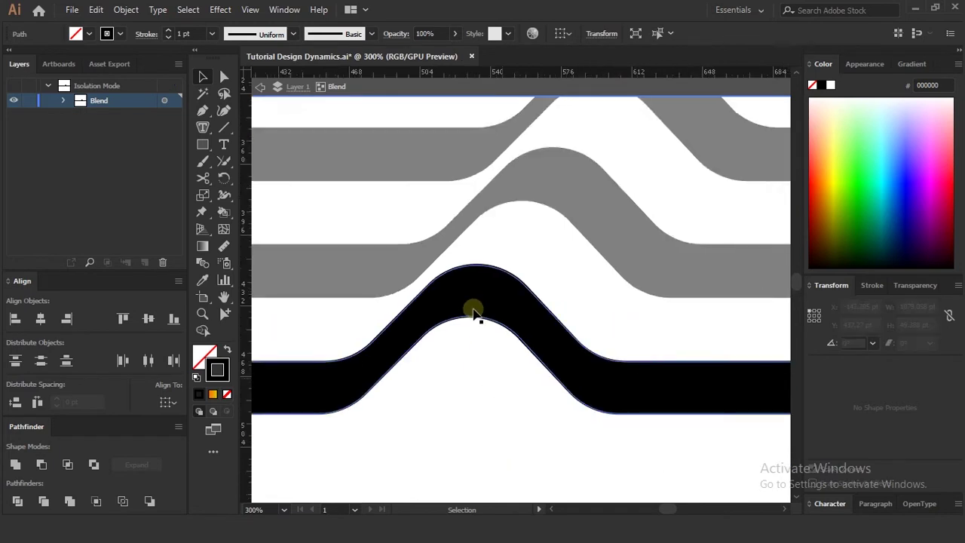
{"action": "double_click", "coordinate": [508, 421]}
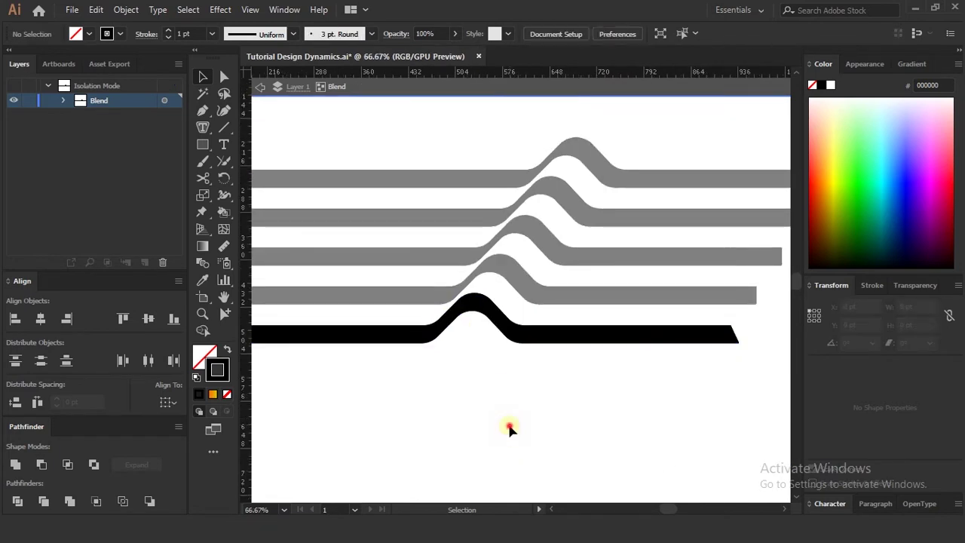
Duplicate the lowest band about 16 pt right and 59 pt down, and shift the copy's lower path right to X about -108 pt
{"action": "left_click_drag", "start_coordinate": [510, 324], "coordinate": [519, 365]}
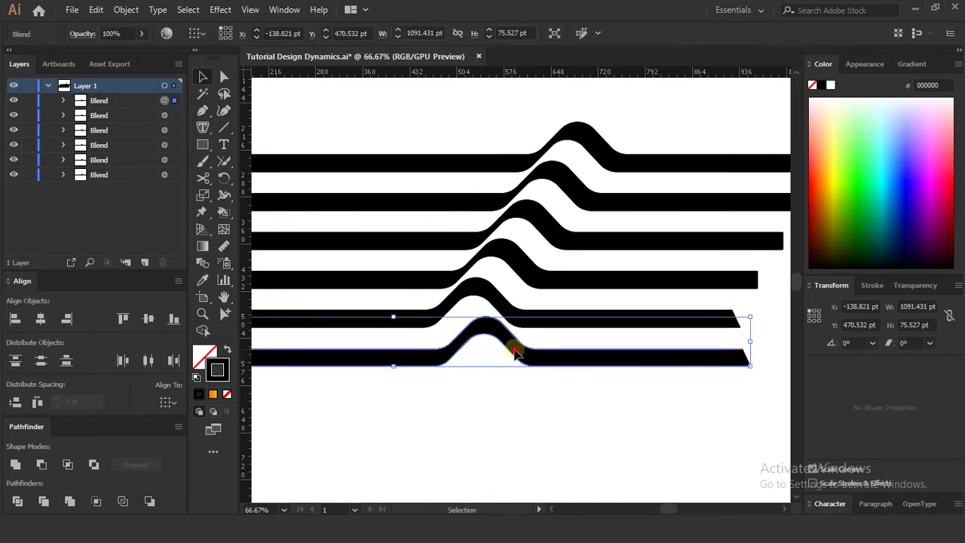
{"action": "double_click", "coordinate": [513, 353]}
{"action": "scroll", "coordinate": [512, 353], "scroll_direction": "up", "scroll_amount": 1}
{"action": "left_click_drag", "start_coordinate": [498, 334], "coordinate": [509, 340]}
{"action": "key", "text": "ctrl+minus"}
{"action": "key", "text": "ctrl+minus"}
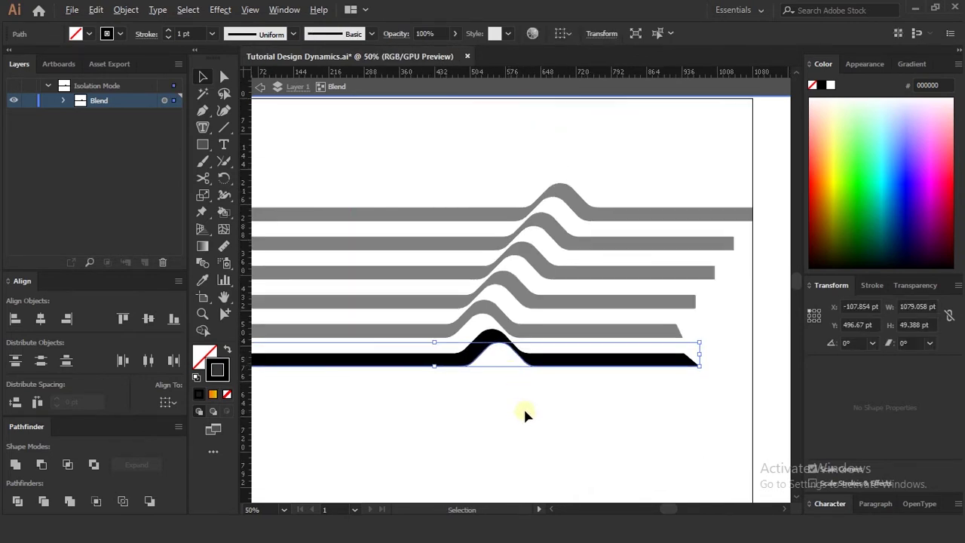
{"action": "double_click", "coordinate": [526, 412]}
{"action": "scroll", "coordinate": [532, 363], "scroll_direction": "down", "scroll_amount": 1}
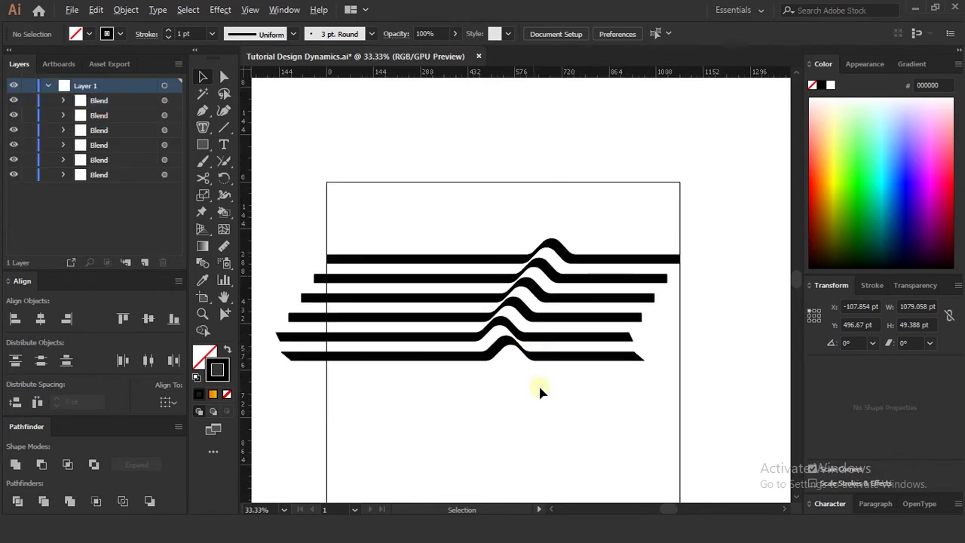
Duplicate the lowest band about 27 pt right and 49 pt down, and repeat that offset duplication two more times
{"action": "scroll", "coordinate": [550, 373], "scroll_direction": "up", "scroll_amount": 2}
{"action": "left_click_drag", "start_coordinate": [525, 354], "coordinate": [538, 385]}
{"action": "scroll", "coordinate": [538, 385], "scroll_direction": "down", "scroll_amount": 1}
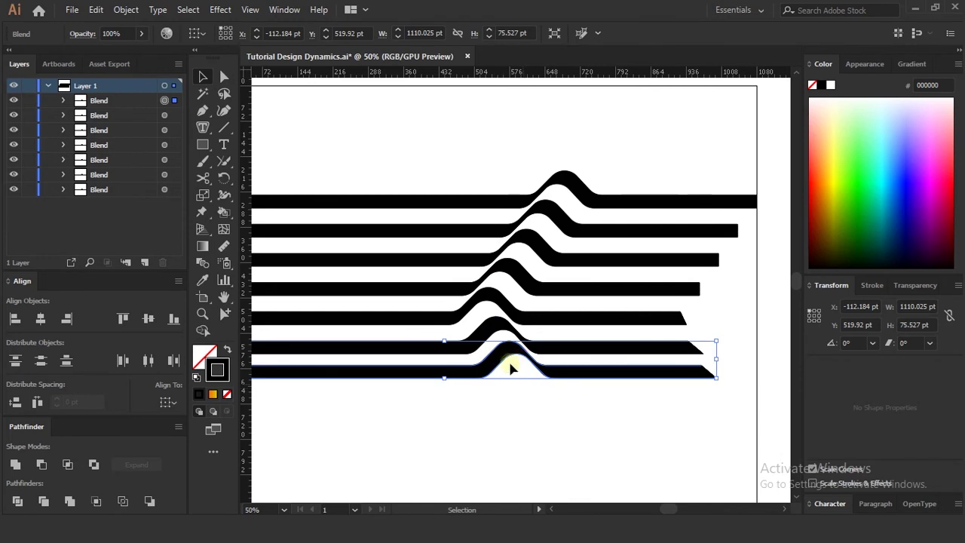
{"action": "key", "text": "ctrl+d"}
{"action": "key", "text": "ctrl+d"}
{"action": "left_click", "coordinate": [587, 457]}
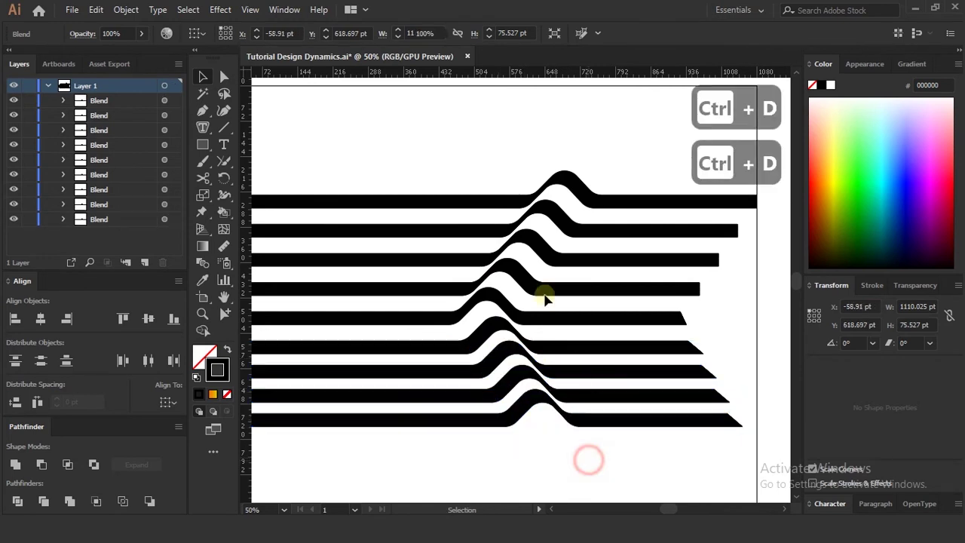
Move the lowest band down to Y about 637 pt and distribute all the bands vertically by their centers
{"action": "scroll", "coordinate": [541, 293], "scroll_direction": "down", "scroll_amount": 2}
{"action": "left_click_drag", "start_coordinate": [595, 395], "coordinate": [526, 220]}
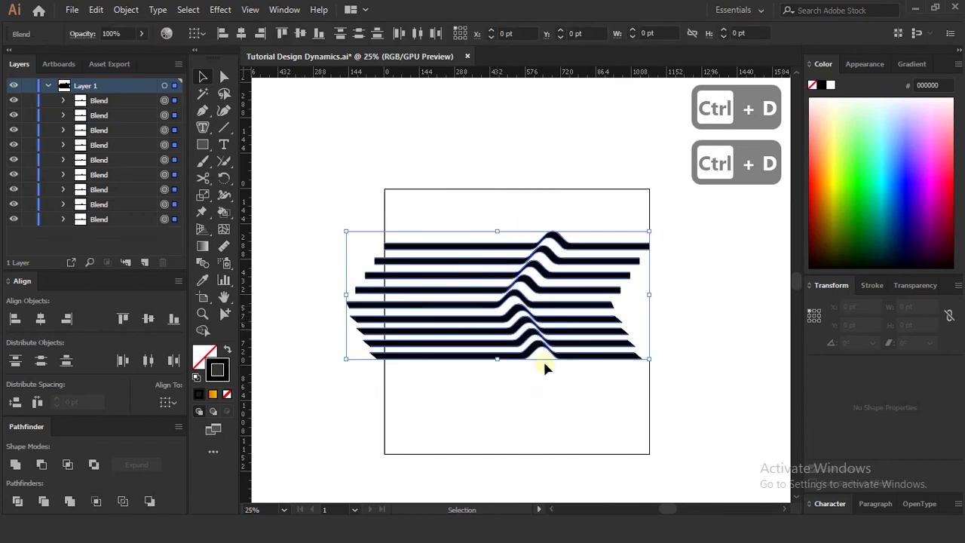
{"action": "left_click", "coordinate": [560, 408]}
{"action": "scroll", "coordinate": [541, 346], "scroll_direction": "up", "scroll_amount": 3}
{"action": "left_click_drag", "start_coordinate": [541, 346], "coordinate": [550, 358]}
{"action": "scroll", "coordinate": [553, 355], "scroll_direction": "down", "scroll_amount": 2}
{"action": "left_click_drag", "start_coordinate": [540, 177], "coordinate": [543, 354]}
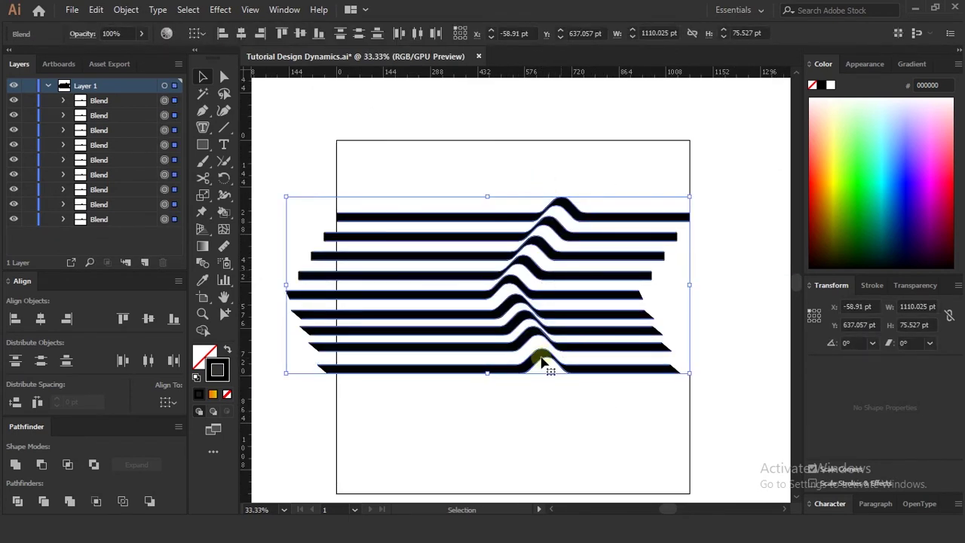
{"action": "left_click", "coordinate": [40, 367]}
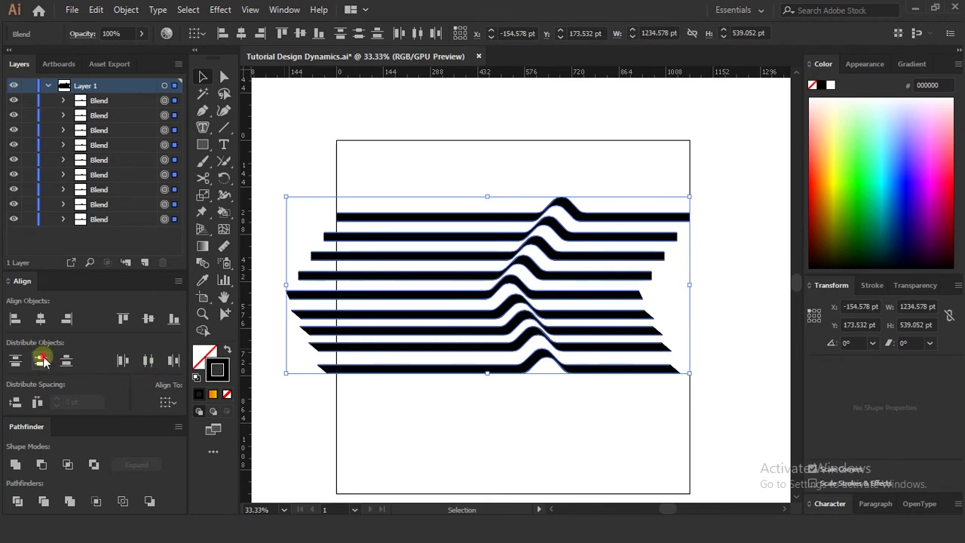
{"action": "left_click", "coordinate": [560, 420]}
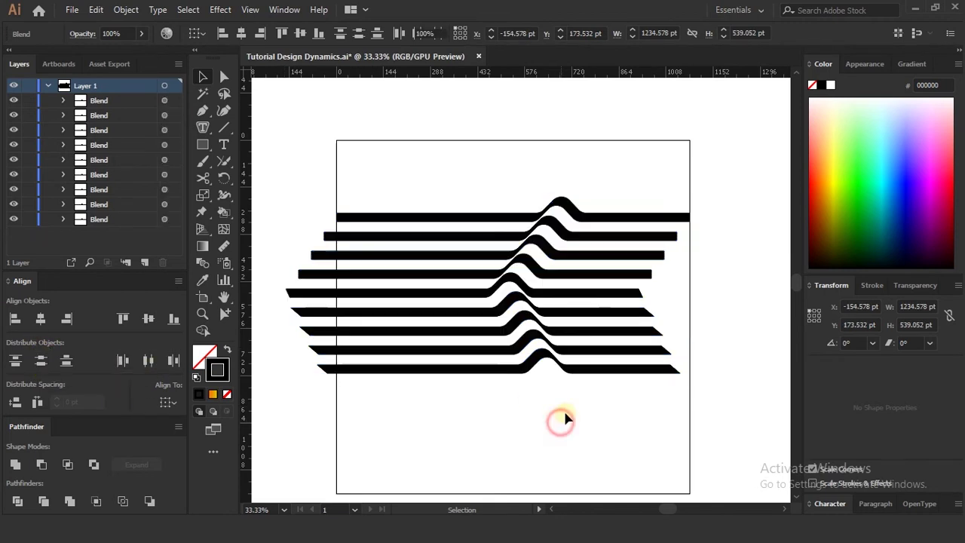
Align the left end anchor points of all bands to their horizontal center, and do the same for the right end points
{"action": "key", "text": "ctrl+minus"}
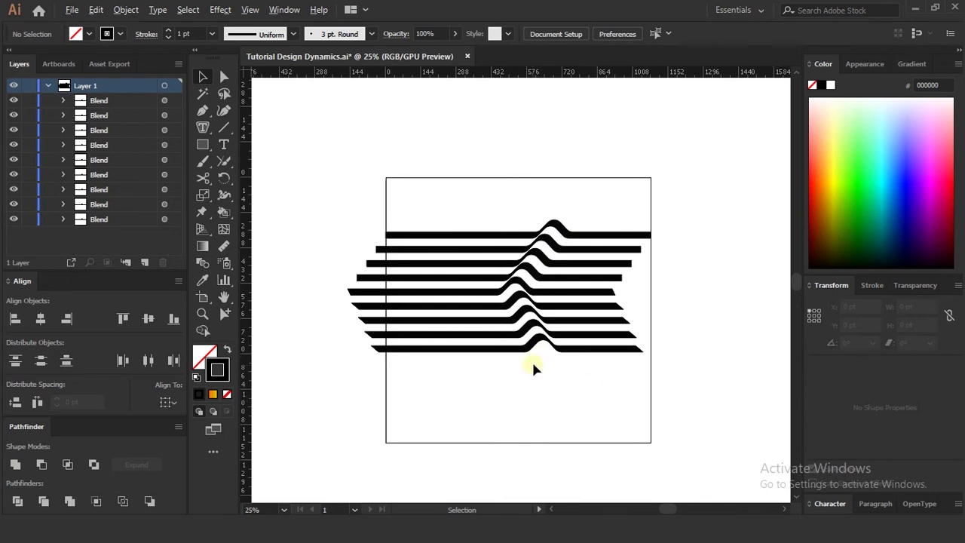
{"action": "scroll", "coordinate": [530, 359], "scroll_direction": "up", "scroll_amount": 1}
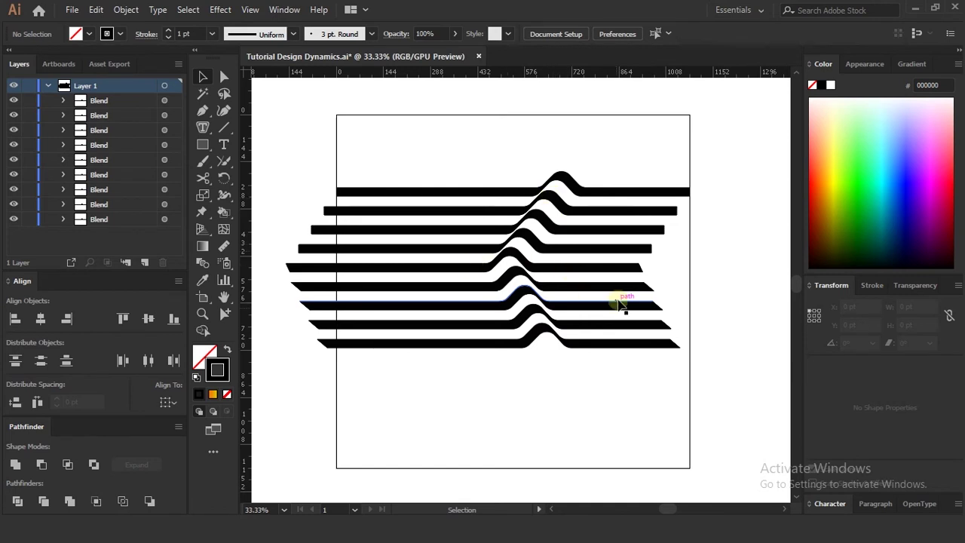
{"action": "scroll", "coordinate": [617, 309], "scroll_direction": "down", "scroll_amount": 1}
{"action": "key", "text": "a"}
{"action": "left_click_drag", "start_coordinate": [357, 201], "coordinate": [415, 345]}
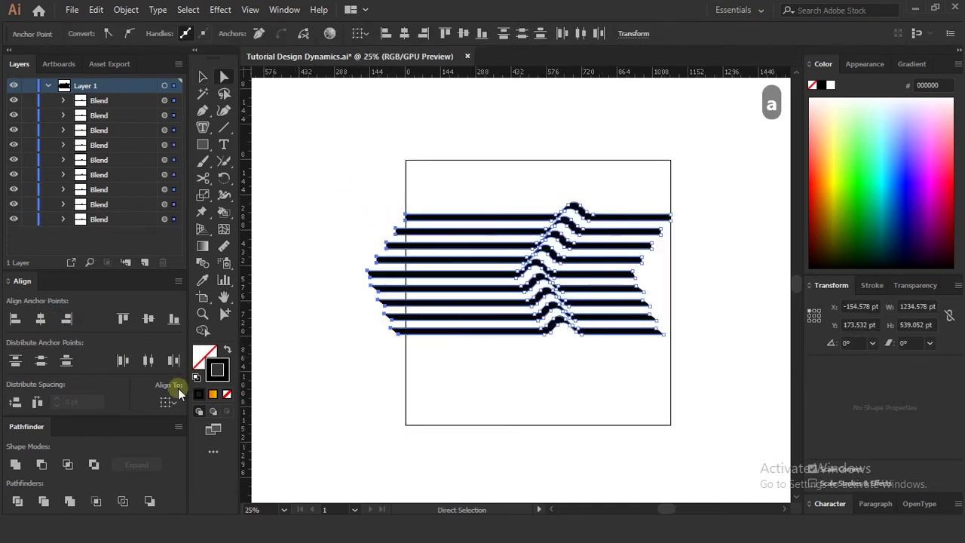
{"action": "left_click", "coordinate": [38, 318]}
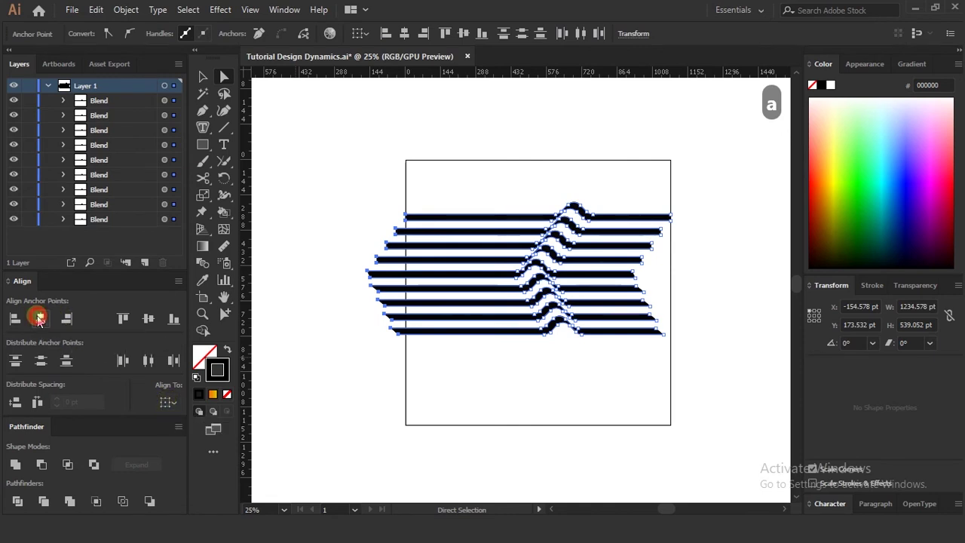
{"action": "left_click_drag", "start_coordinate": [625, 201], "coordinate": [685, 350]}
{"action": "left_click", "coordinate": [39, 317]}
Shorten all the bands by moving their left and right end anchor points inward, well inside the artboard
{"action": "key", "text": "a"}
{"action": "left_click_drag", "start_coordinate": [374, 201], "coordinate": [476, 341]}
{"action": "left_click_drag", "start_coordinate": [656, 340], "coordinate": [625, 340]}
{"action": "left_click", "coordinate": [611, 366]}
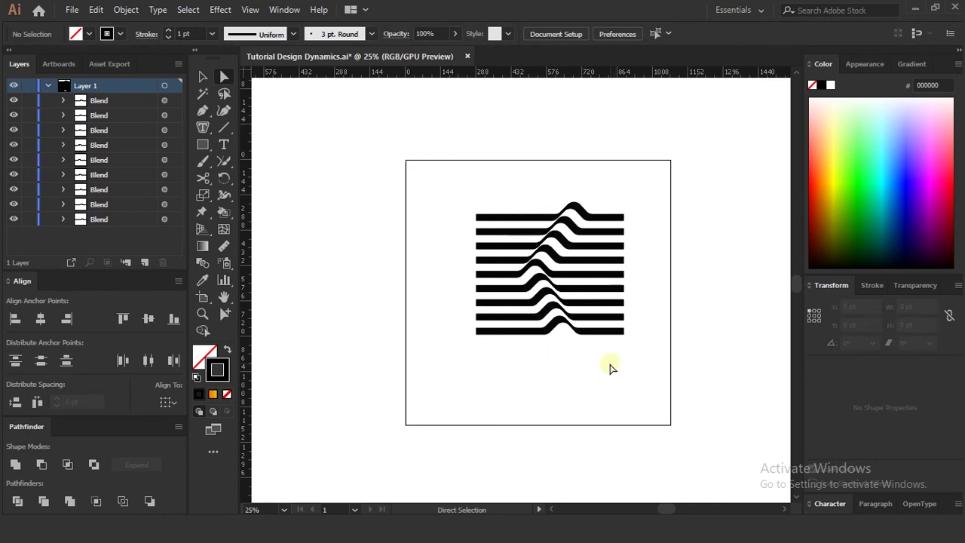
Group all the bands and scale the group up to about 806 pt wide, centered across the artboard
{"action": "key", "text": "v"}
{"action": "left_click", "coordinate": [548, 278]}
{"action": "left_click_drag", "start_coordinate": [548, 279], "coordinate": [571, 309]}
{"action": "key", "text": "ctrl+g"}
{"action": "left_click_drag", "start_coordinate": [611, 348], "coordinate": [637, 374]}
{"action": "left_click", "coordinate": [618, 334]}
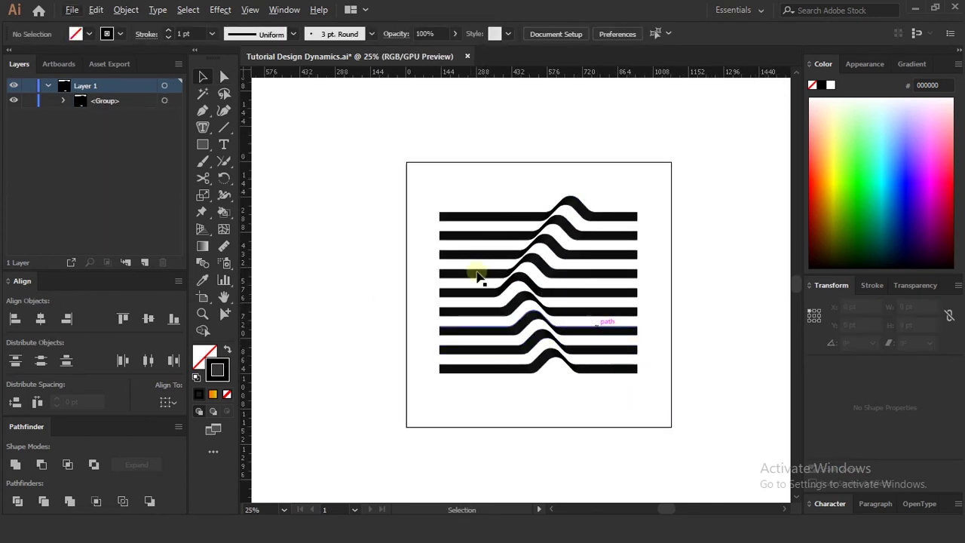
Draw a 1080 x 1080 pt rectangle over the artboard with black fill and no stroke, and send it to the back
{"action": "key", "text": "m"}
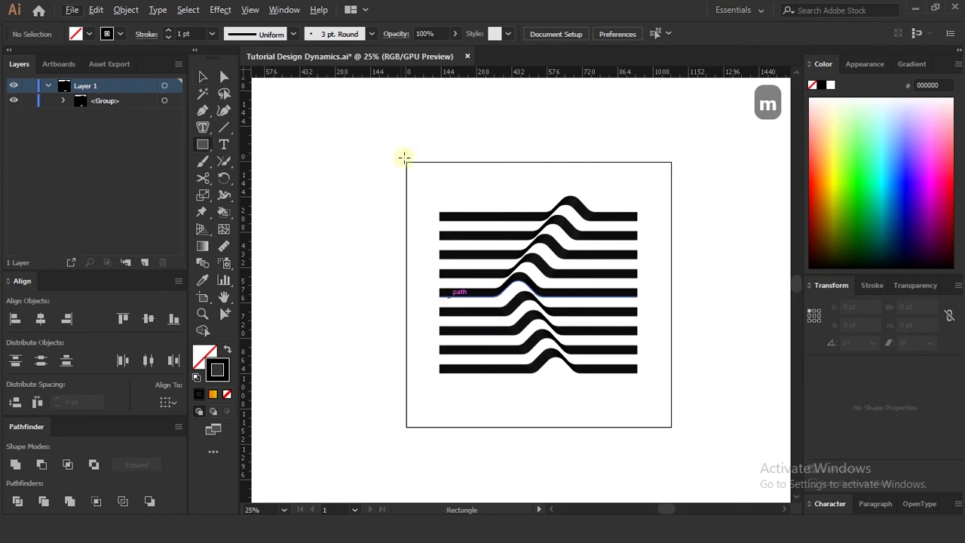
{"action": "left_click_drag", "start_coordinate": [407, 161], "coordinate": [671, 427]}
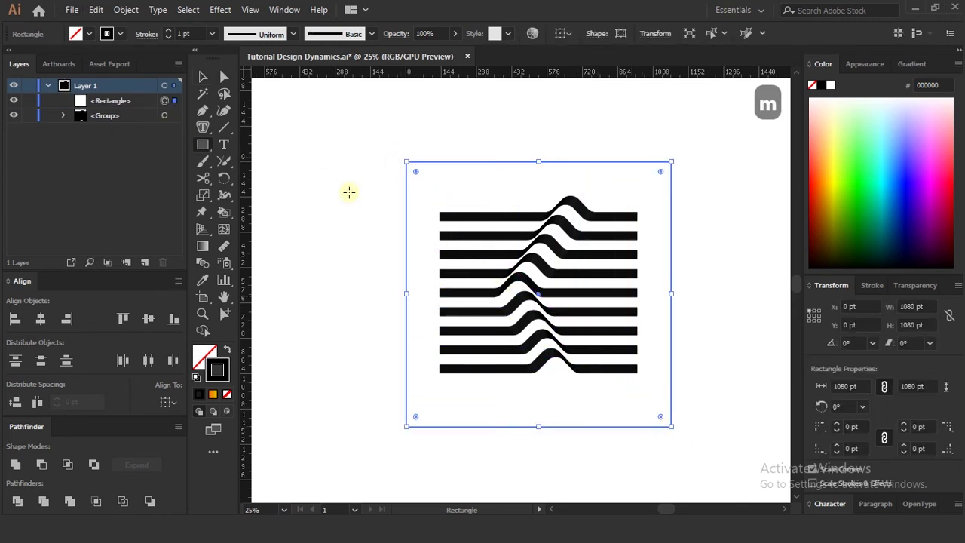
{"action": "left_click", "coordinate": [227, 351]}
{"action": "key", "text": "ctrl+shift+bracketleft"}
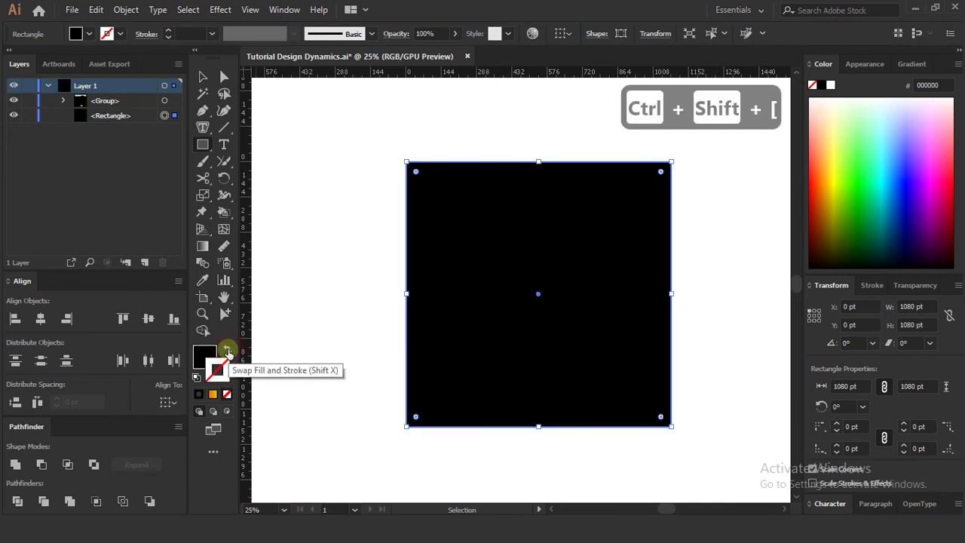
{"action": "key", "text": "v"}
{"action": "left_click", "coordinate": [346, 263]}
Change the stroke color of the band group to white (FFFFFF)
{"action": "left_click", "coordinate": [523, 273]}
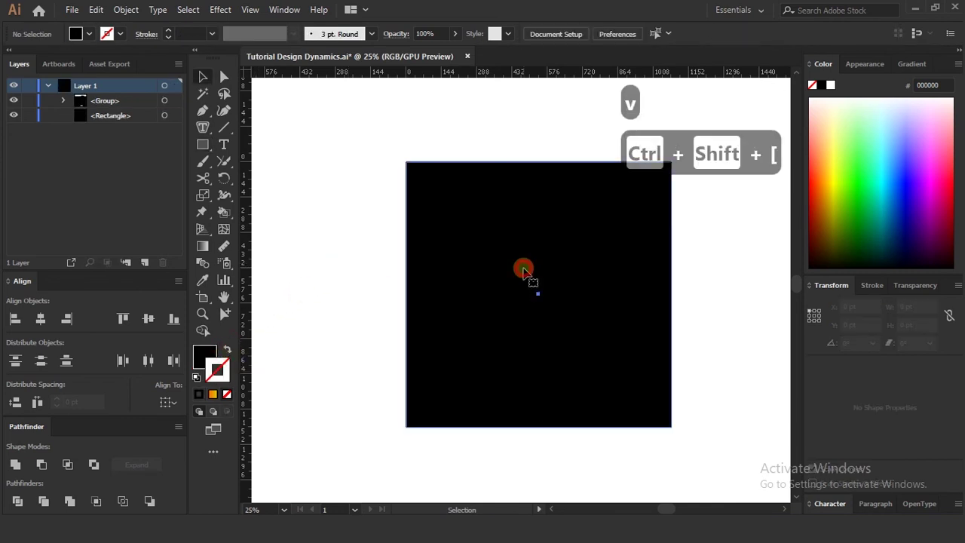
{"action": "left_click_drag", "start_coordinate": [699, 371], "coordinate": [452, 184]}
{"action": "left_click", "coordinate": [453, 183], "text": "shift"}
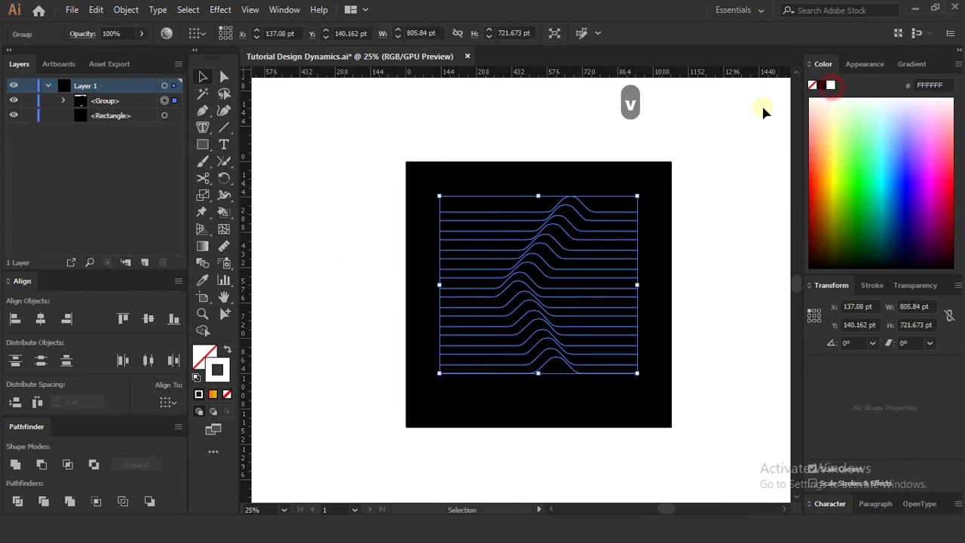
{"action": "left_click", "coordinate": [519, 138]}
{"action": "scroll", "coordinate": [575, 334], "scroll_direction": "down", "scroll_amount": 1}
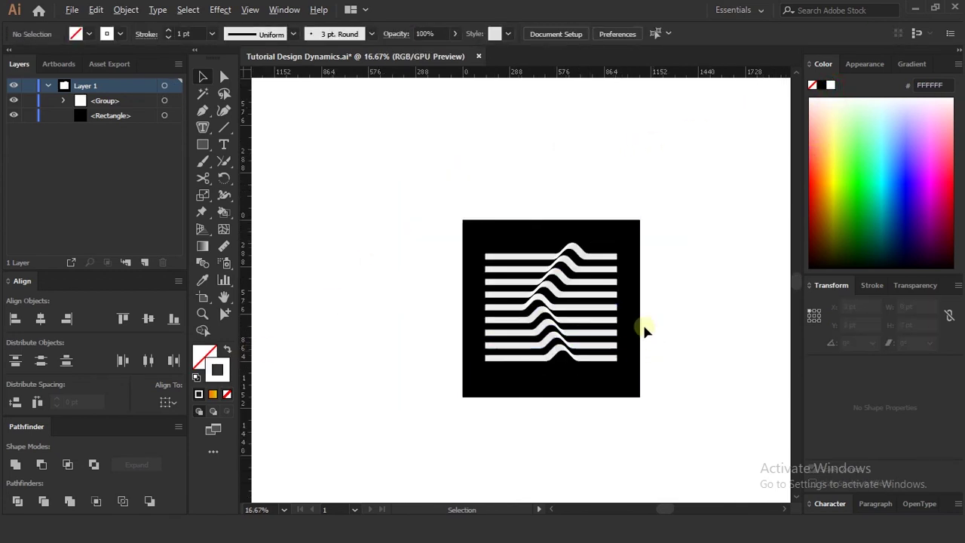
Isolate the band group, move its lowest band down to make the stack about 741 pt tall, and redistribute the bands vertically by center
{"action": "scroll", "coordinate": [652, 339], "scroll_direction": "up", "scroll_amount": 1}
{"action": "left_click", "coordinate": [595, 384]}
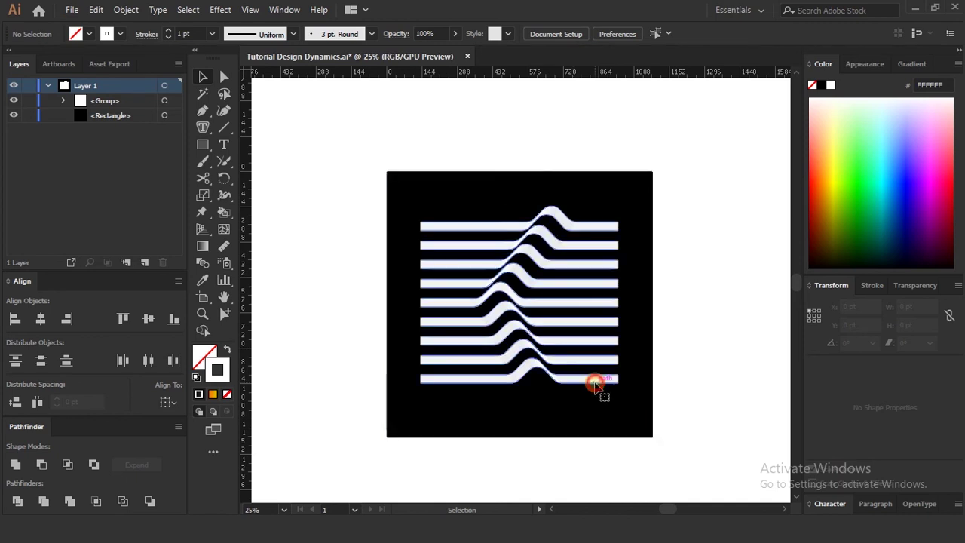
{"action": "double_click", "coordinate": [581, 387]}
{"action": "scroll", "coordinate": [581, 386], "scroll_direction": "up", "scroll_amount": 2}
{"action": "left_click", "coordinate": [574, 381]}
{"action": "mouse_move", "coordinate": [574, 388]}
{"action": "left_mouse_down"}
{"action": "mouse_move", "coordinate": [575, 400]}
{"action": "mouse_move", "coordinate": [608, 420]}
{"action": "mouse_move", "coordinate": [582, 393]}
{"action": "left_mouse_up"}
{"action": "scroll", "coordinate": [607, 420], "scroll_direction": "down", "scroll_amount": 1}
{"action": "scroll", "coordinate": [578, 394], "scroll_direction": "up", "scroll_amount": 2}
{"action": "scroll", "coordinate": [582, 393], "scroll_direction": "down", "scroll_amount": 2}
{"action": "left_click_drag", "start_coordinate": [599, 420], "coordinate": [539, 154]}
{"action": "left_click", "coordinate": [41, 364]}
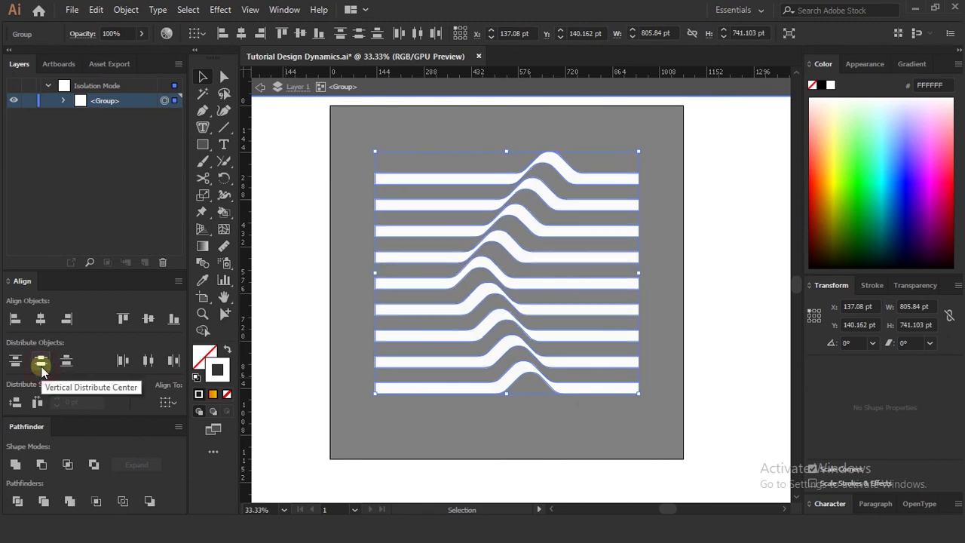
{"action": "left_click", "coordinate": [571, 442]}
Move the bands' left end points 45.52 pt inward and their right end points slightly inward, and leave group isolation
{"action": "scroll", "coordinate": [580, 404], "scroll_direction": "down", "scroll_amount": 1}
{"action": "key", "text": "a"}
{"action": "left_click_drag", "start_coordinate": [420, 217], "coordinate": [437, 393]}
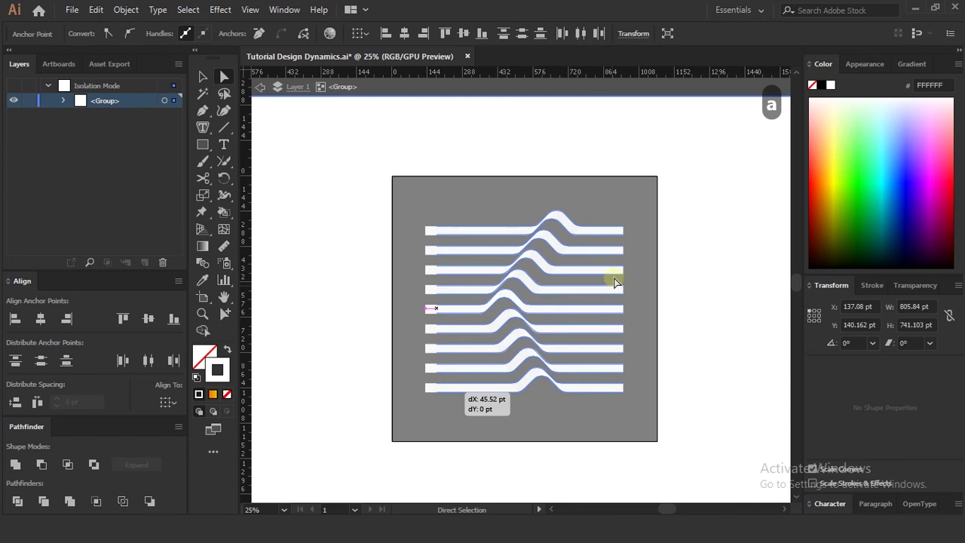
{"action": "left_click_drag", "start_coordinate": [607, 223], "coordinate": [609, 220]}
{"action": "left_click_drag", "start_coordinate": [624, 391], "coordinate": [616, 393]}
{"action": "left_click", "coordinate": [722, 345]}
{"action": "double_click", "coordinate": [722, 346]}
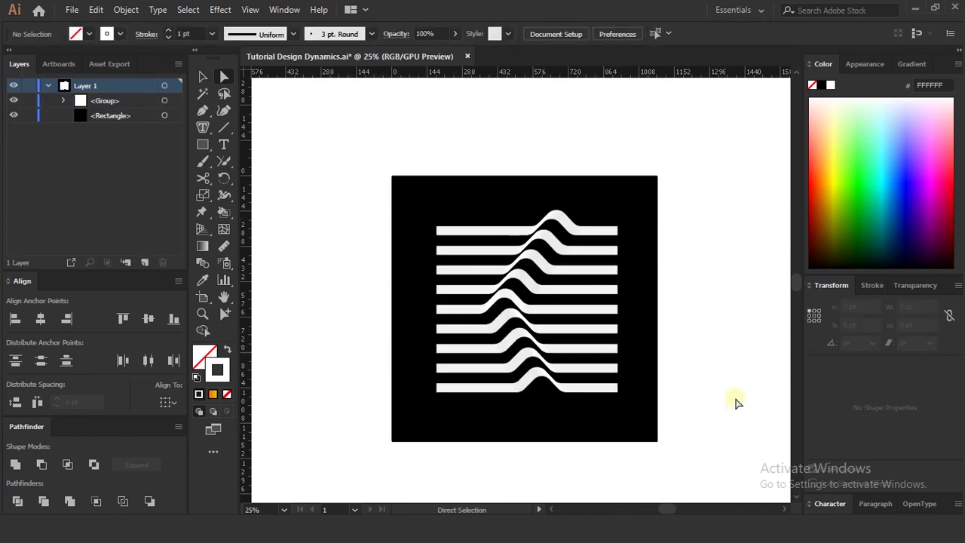
{"action": "key", "text": "v"}
{"action": "scroll", "coordinate": [652, 392], "scroll_direction": "down", "scroll_amount": 1}
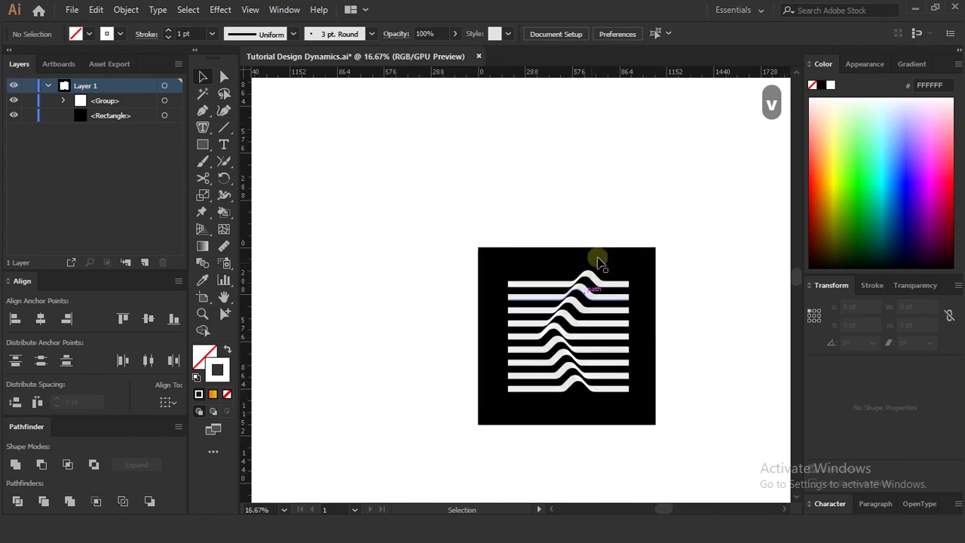